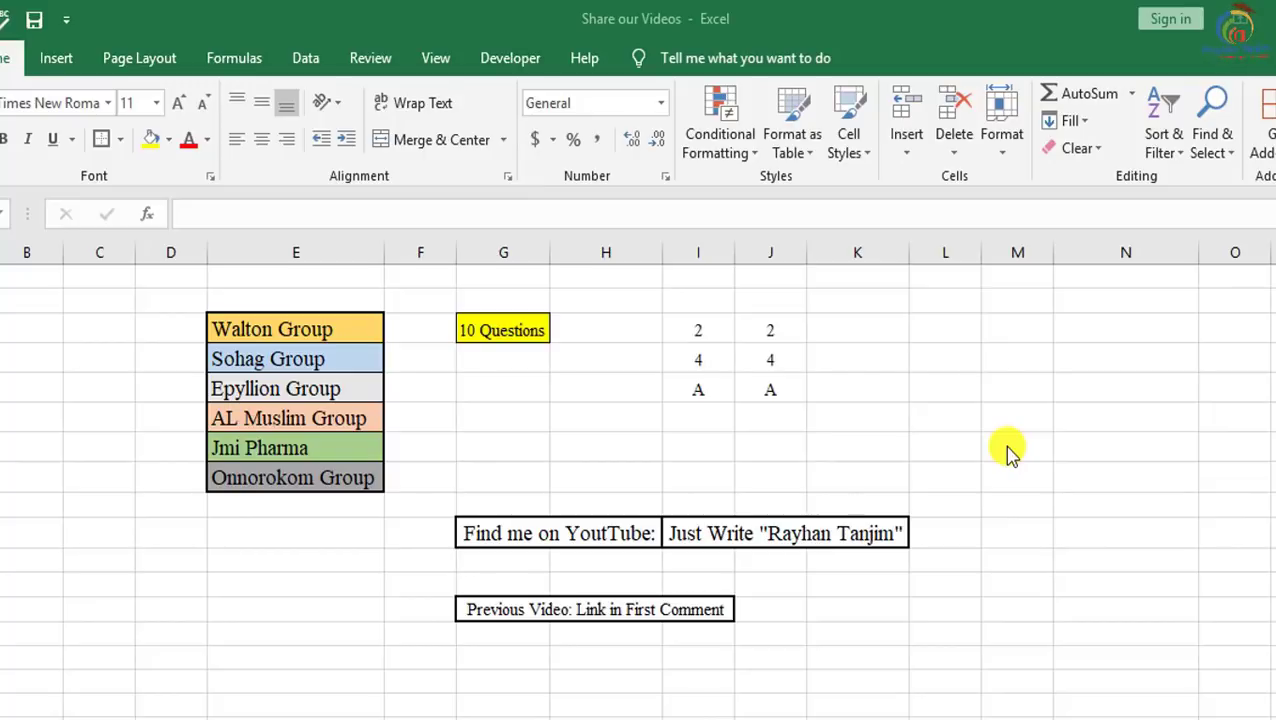
Run a spelling check on the sheet with F7, stopping on 'Jmi' from the Jmi Pharma cell
key("F7")
key("Return")
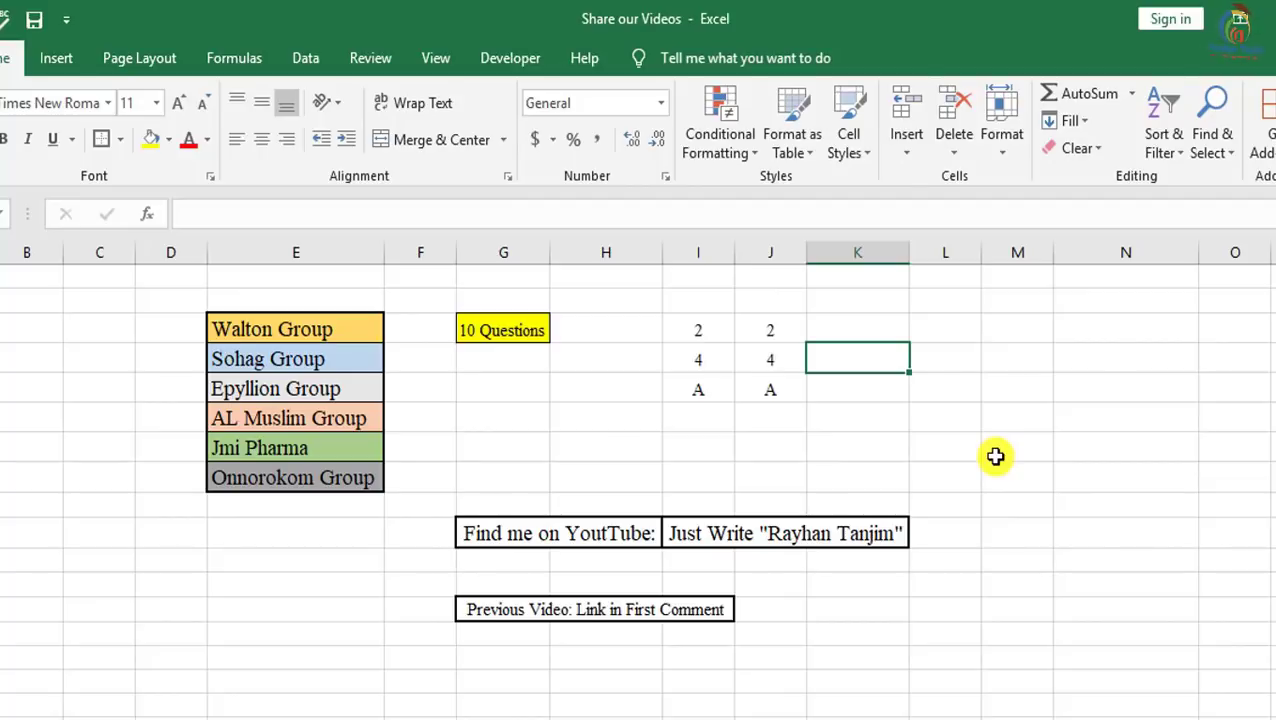
key("F7")
Move the Spelling dialog lower and cancel it, leaving 'Jmi Pharma' unchanged
left_click_drag(738, 142, 758, 229)
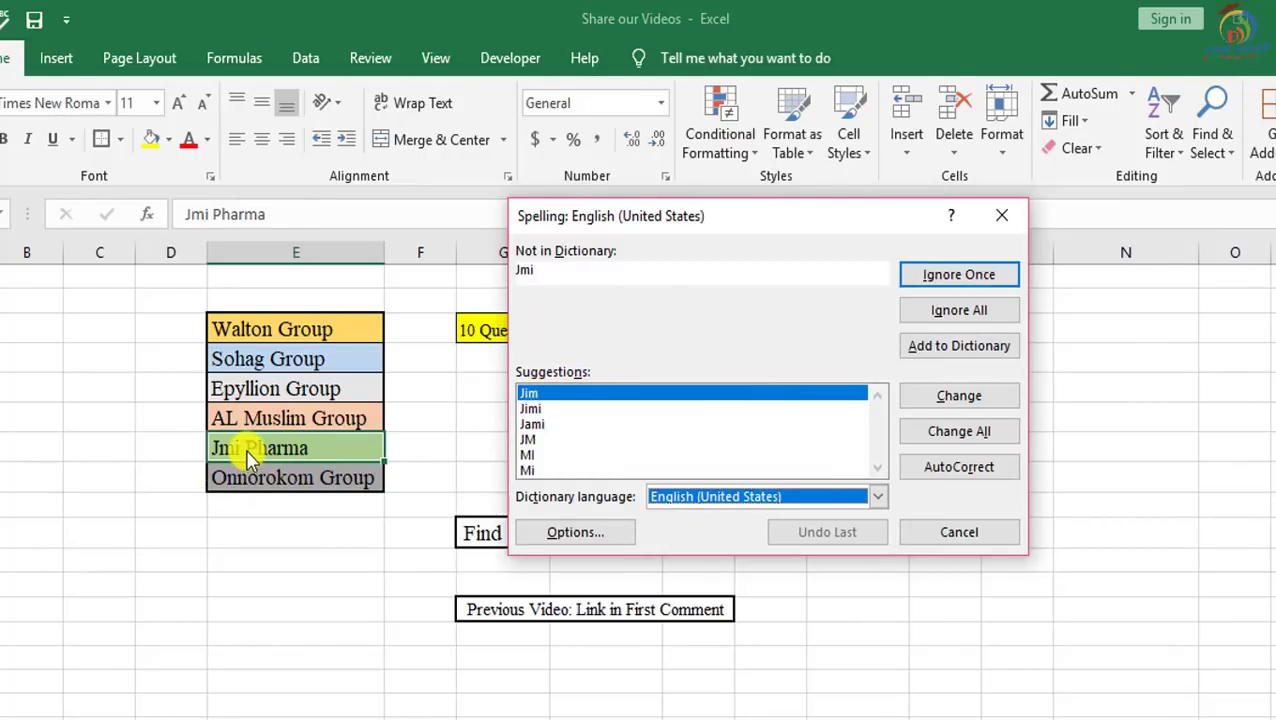
left_click(979, 540)
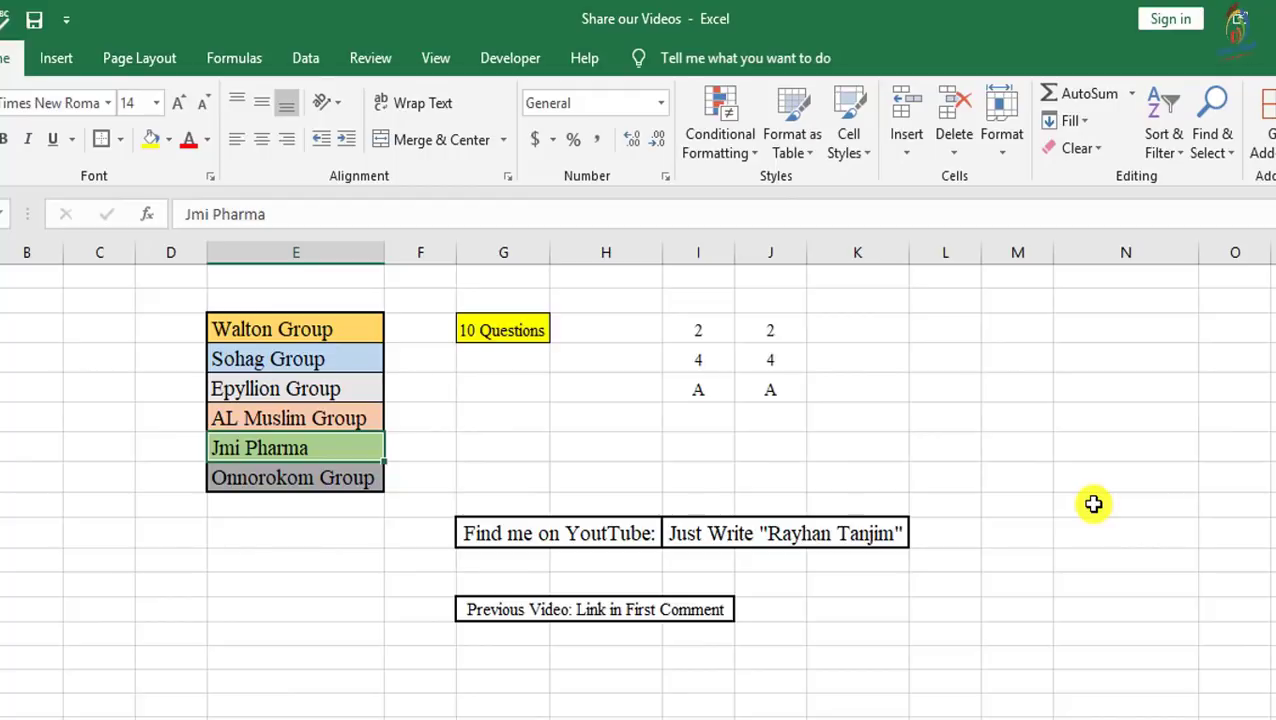
key("F2")
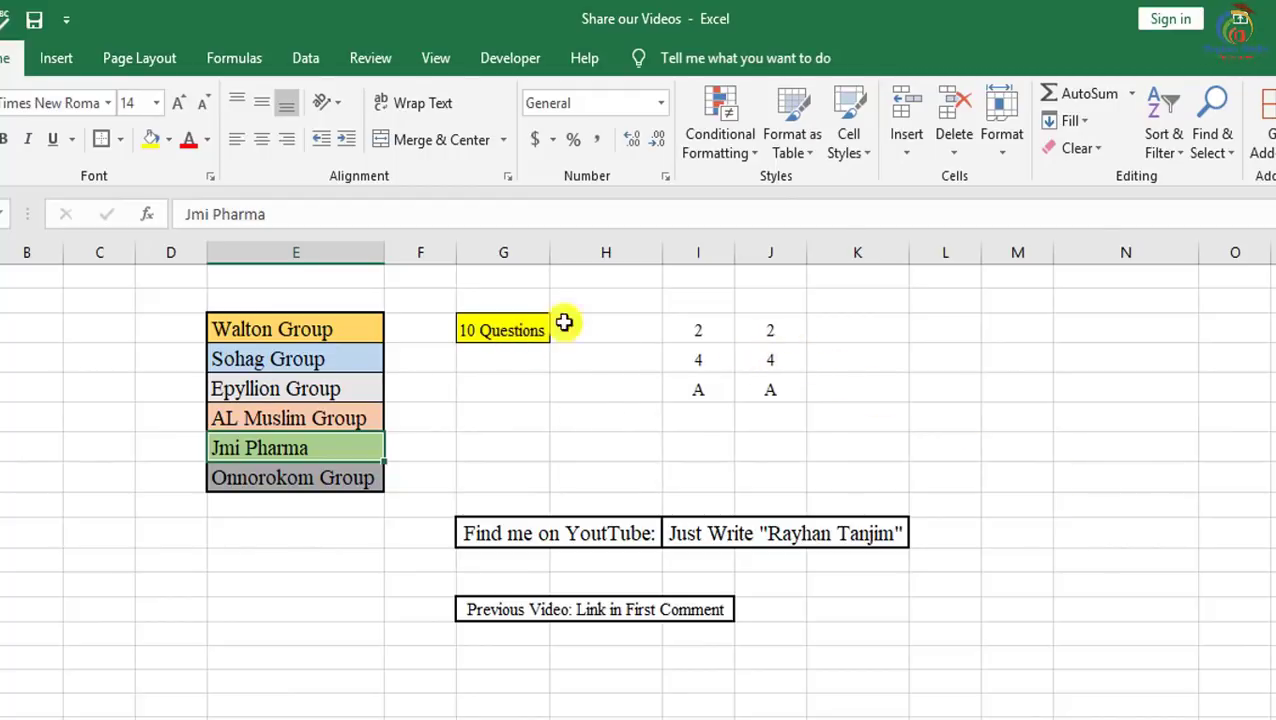
left_click(701, 332)
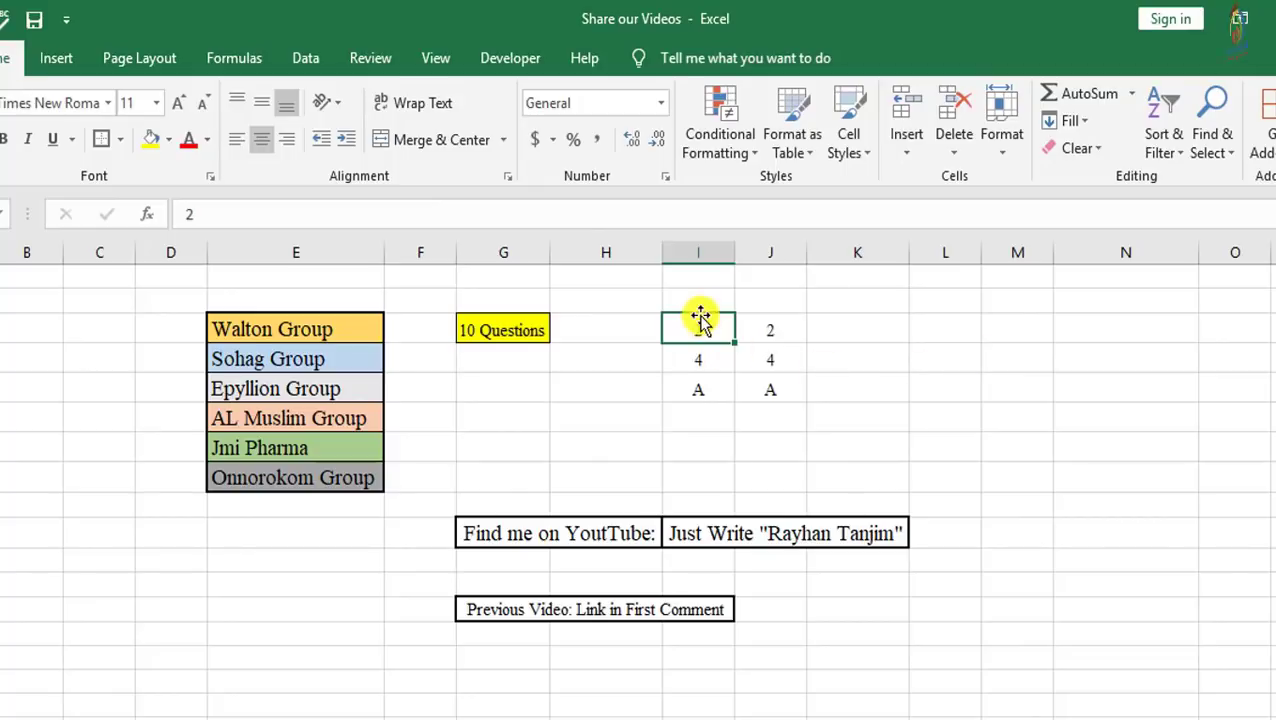
double_click(703, 330)
double_click(1018, 358)
key("Escape")
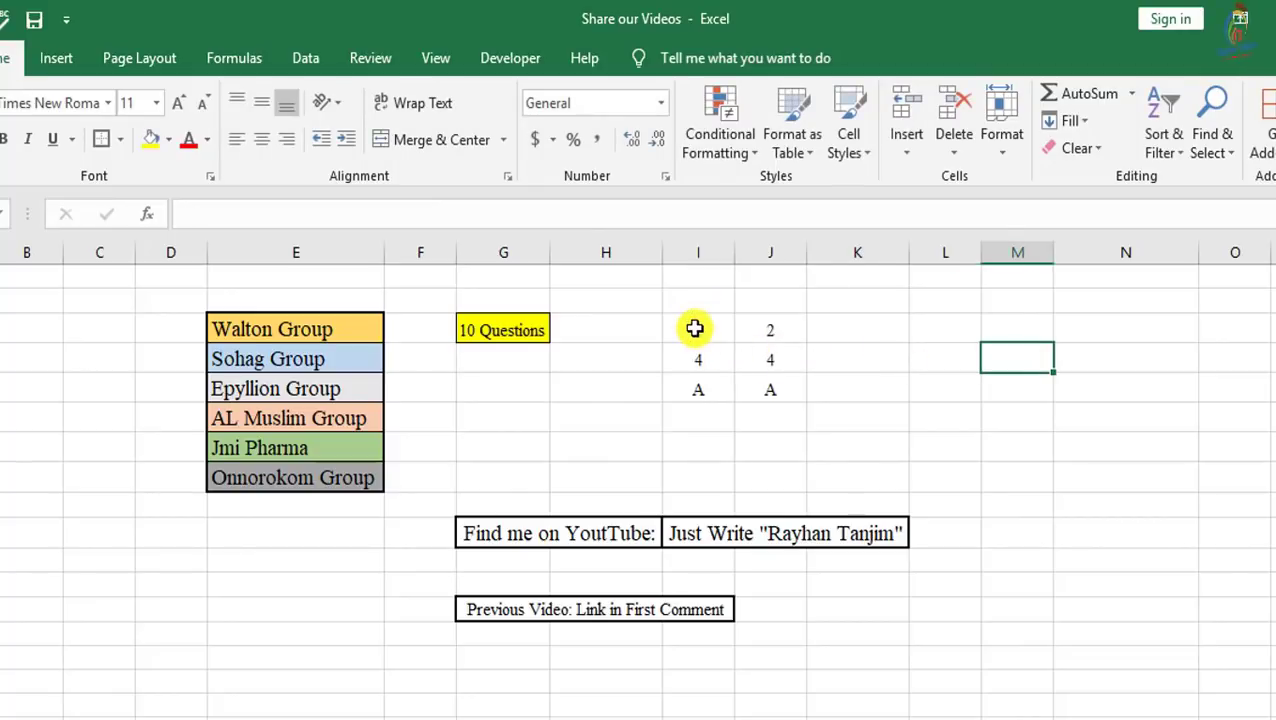
left_click(698, 325)
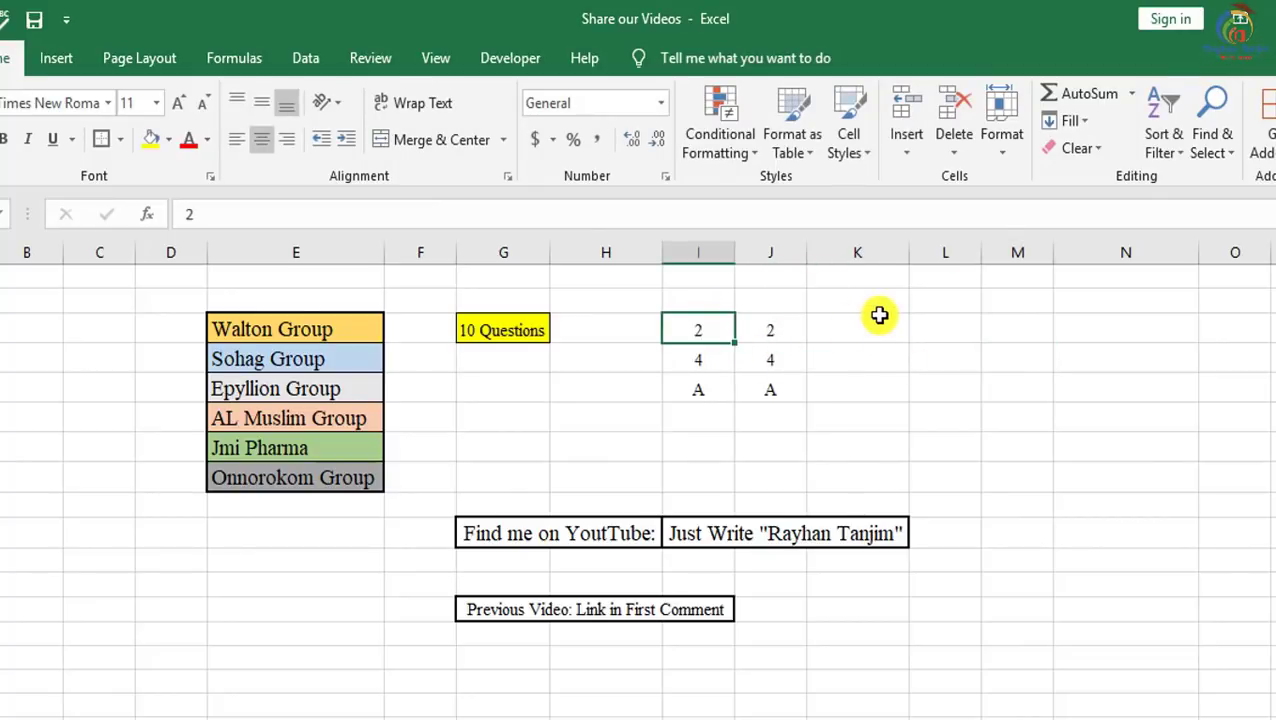
key("F2")
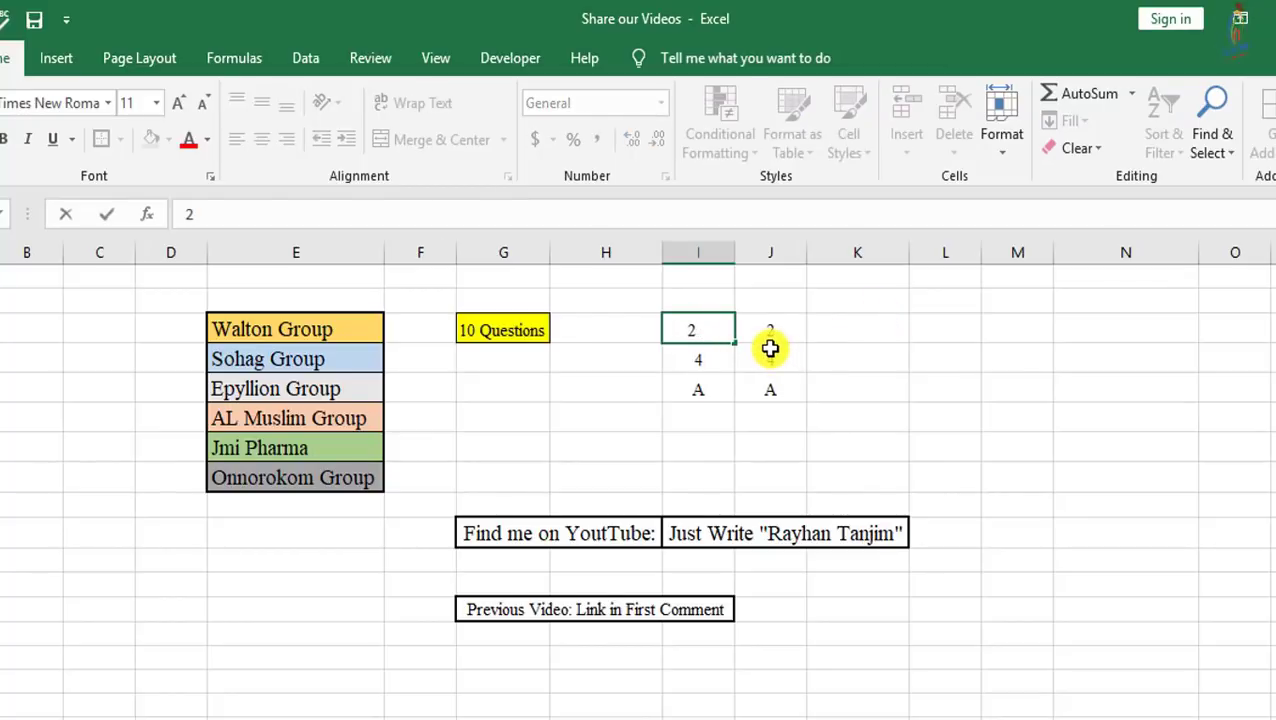
type("ggg")
key("BackSpace")
key("BackSpace")
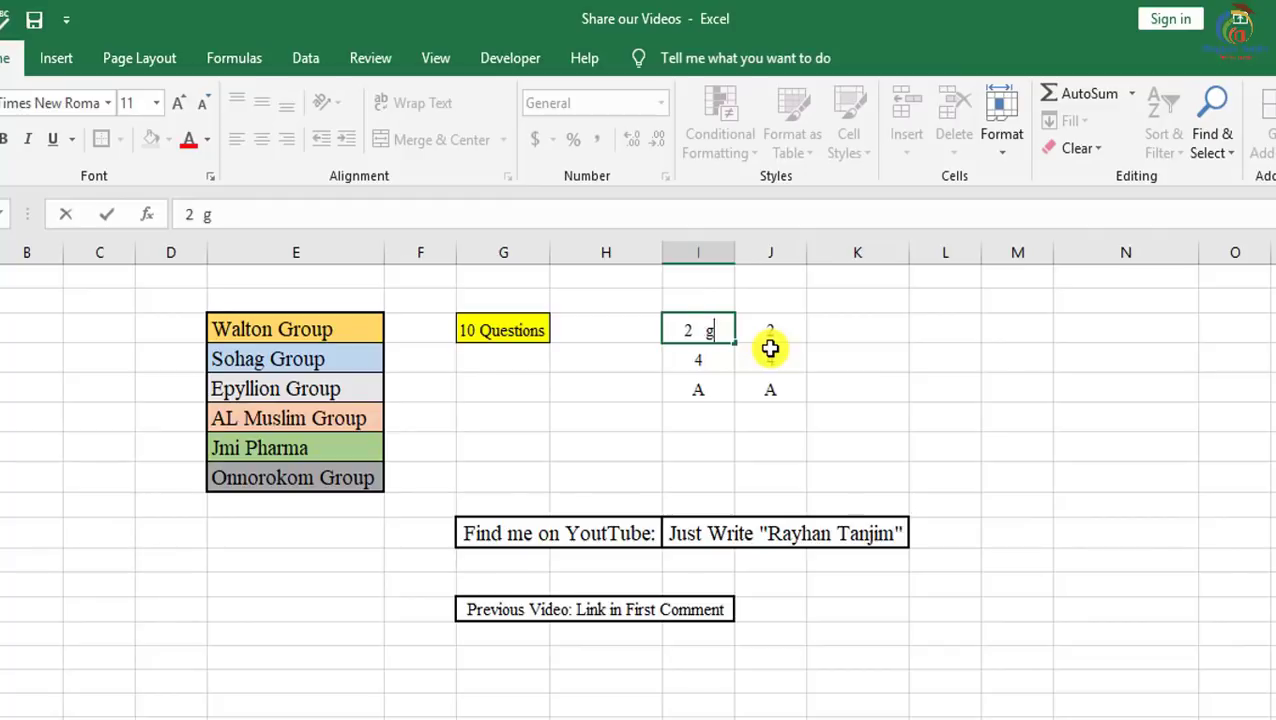
key("BackSpace")
key("BackSpace")
key("BackSpace")
left_click(770, 348)
left_click(856, 378)
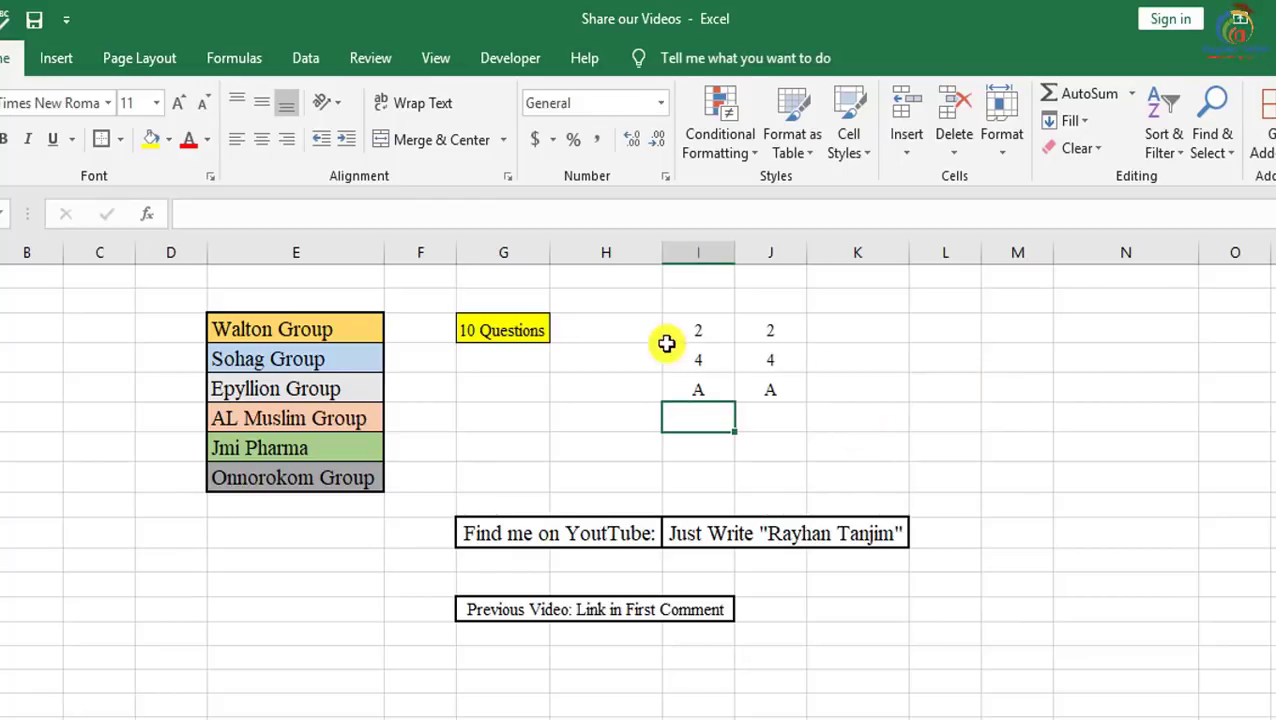
Enter =COUNT(I3:I5) below the column I values, returning 2
left_click_drag(698, 330, 741, 410)
left_click(706, 421)
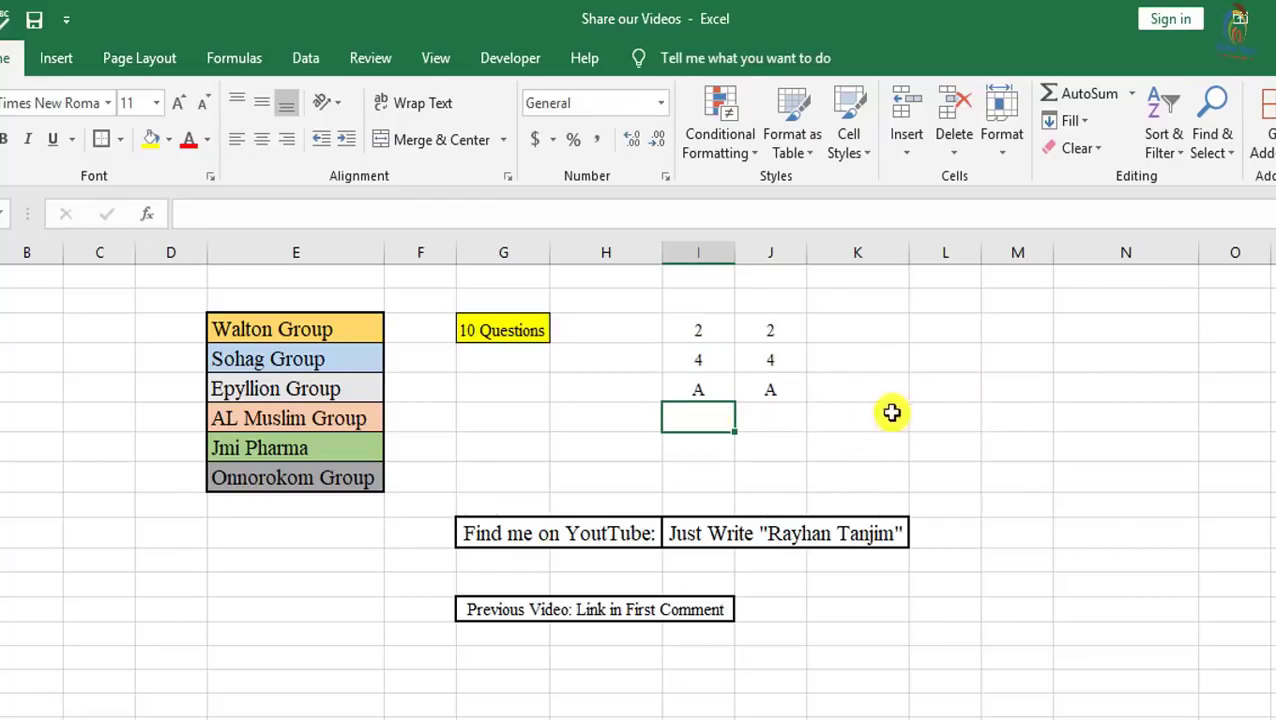
type("=")
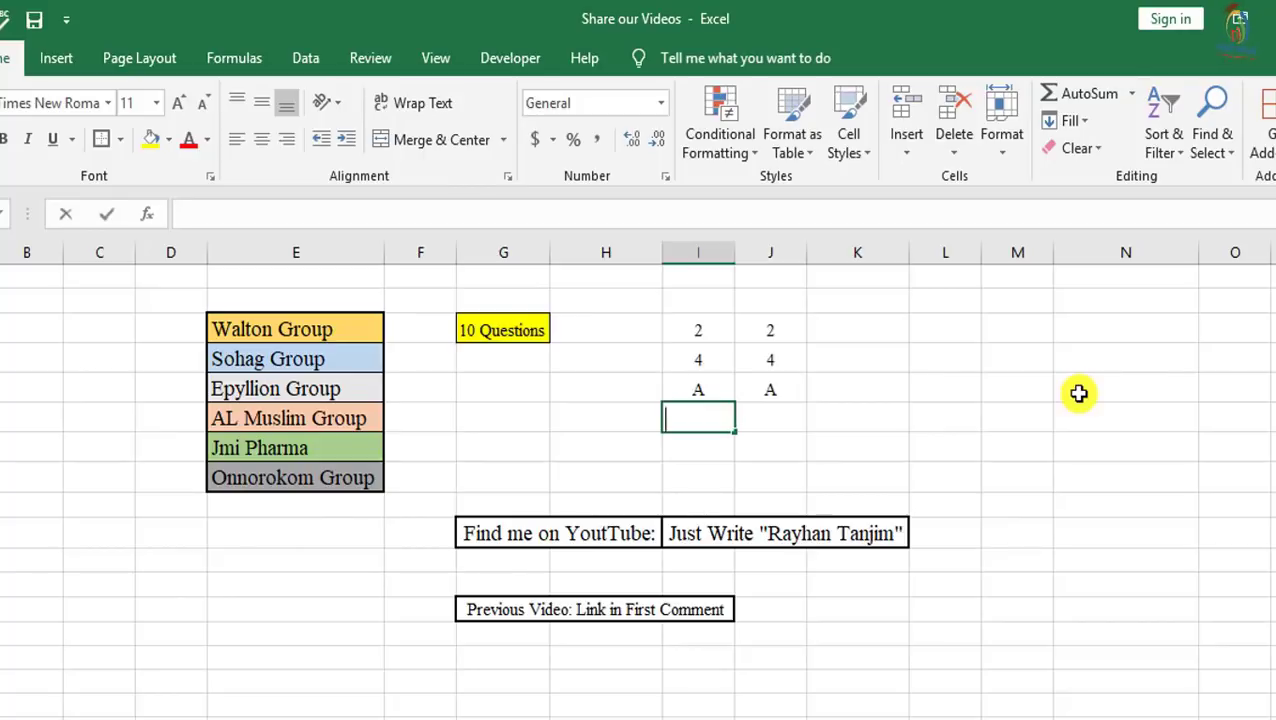
type("count")
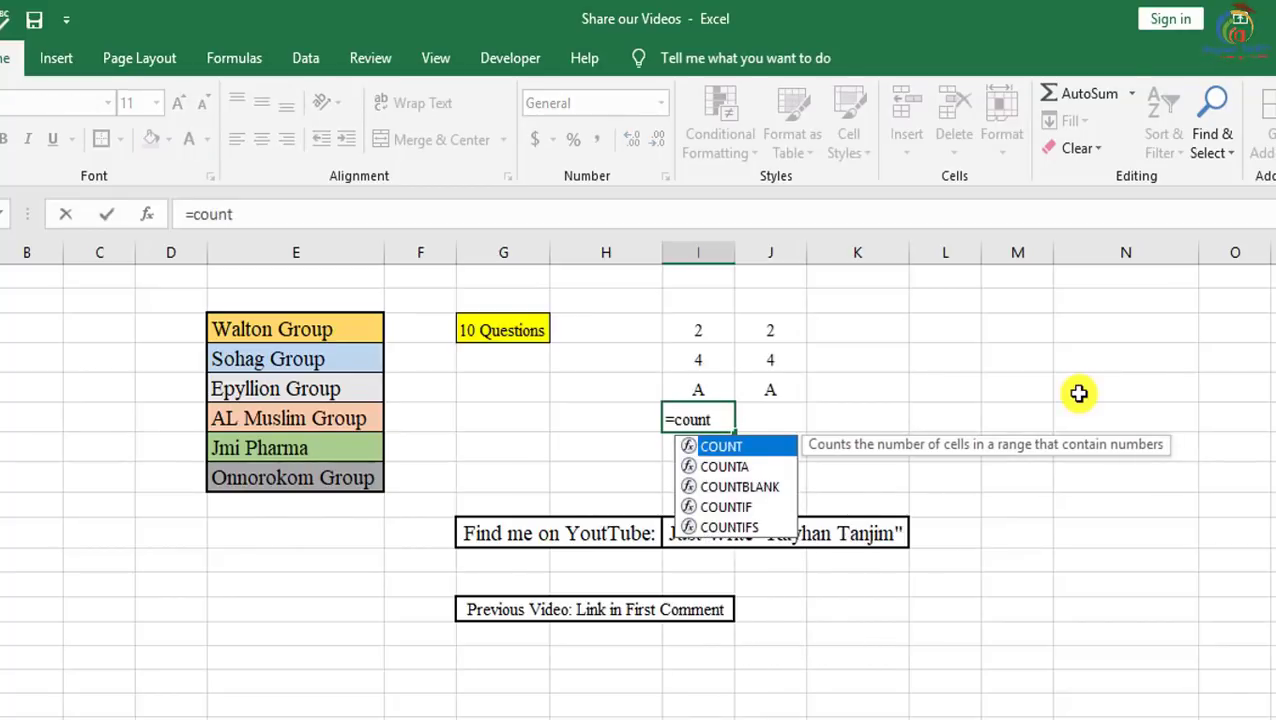
type("(")
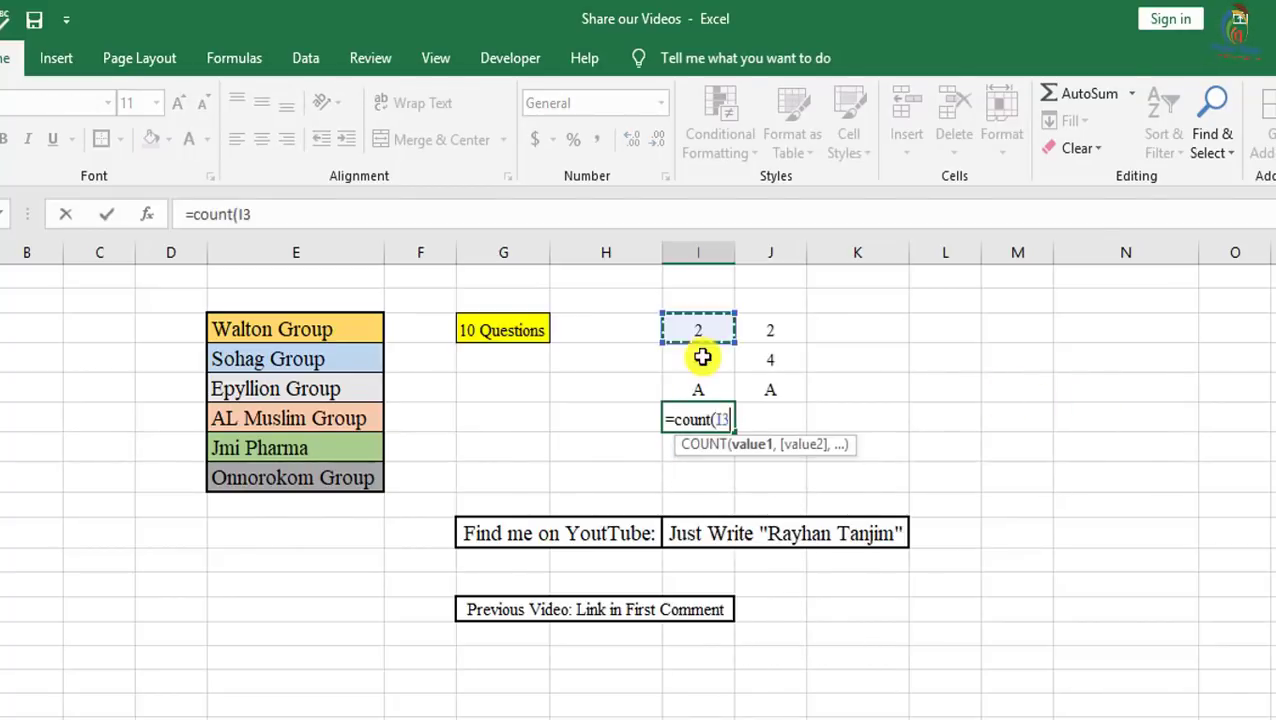
left_click_drag(685, 343, 706, 392)
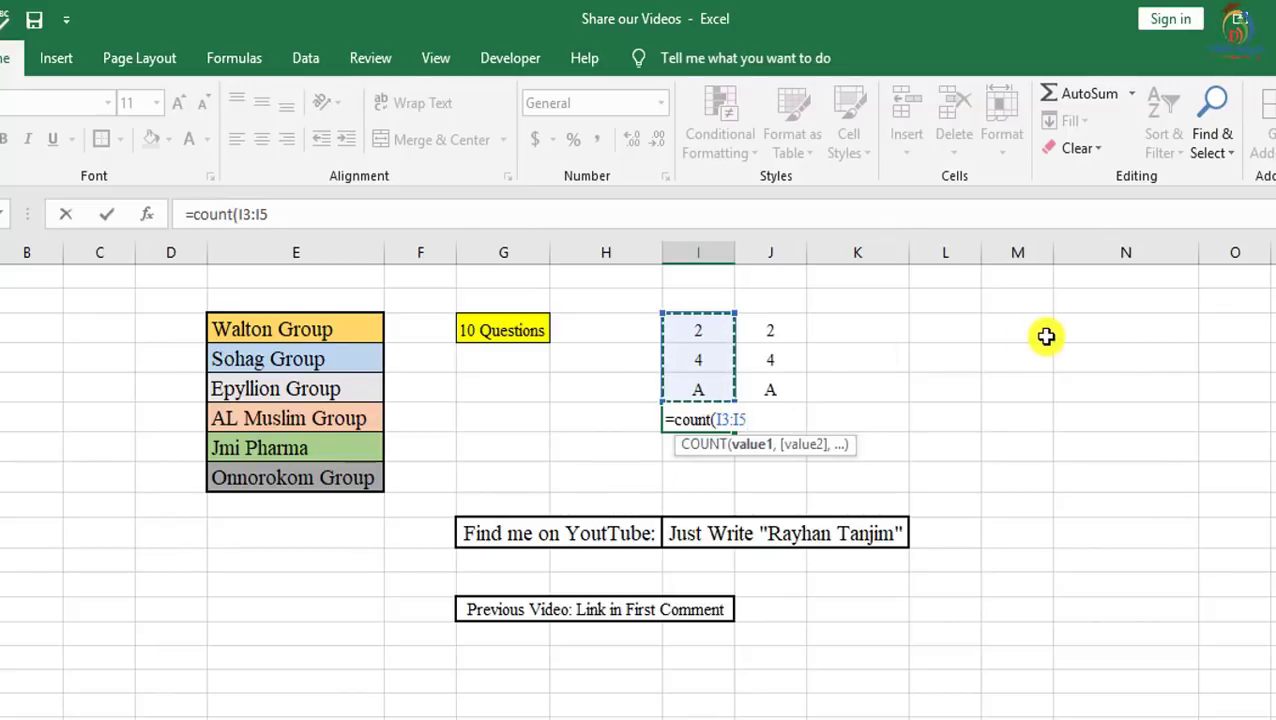
type(")")
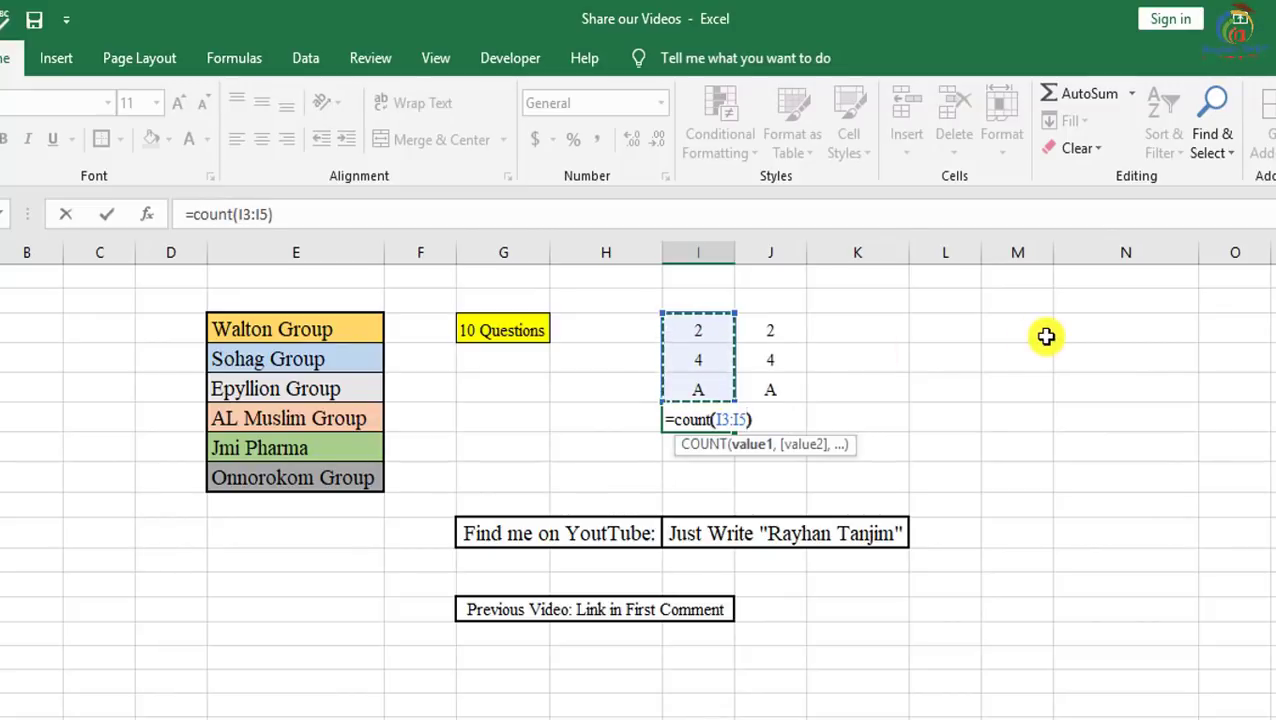
key("Return")
Enter =COUNTA(J3:J5) below the column J values, returning 3
left_click(799, 421)
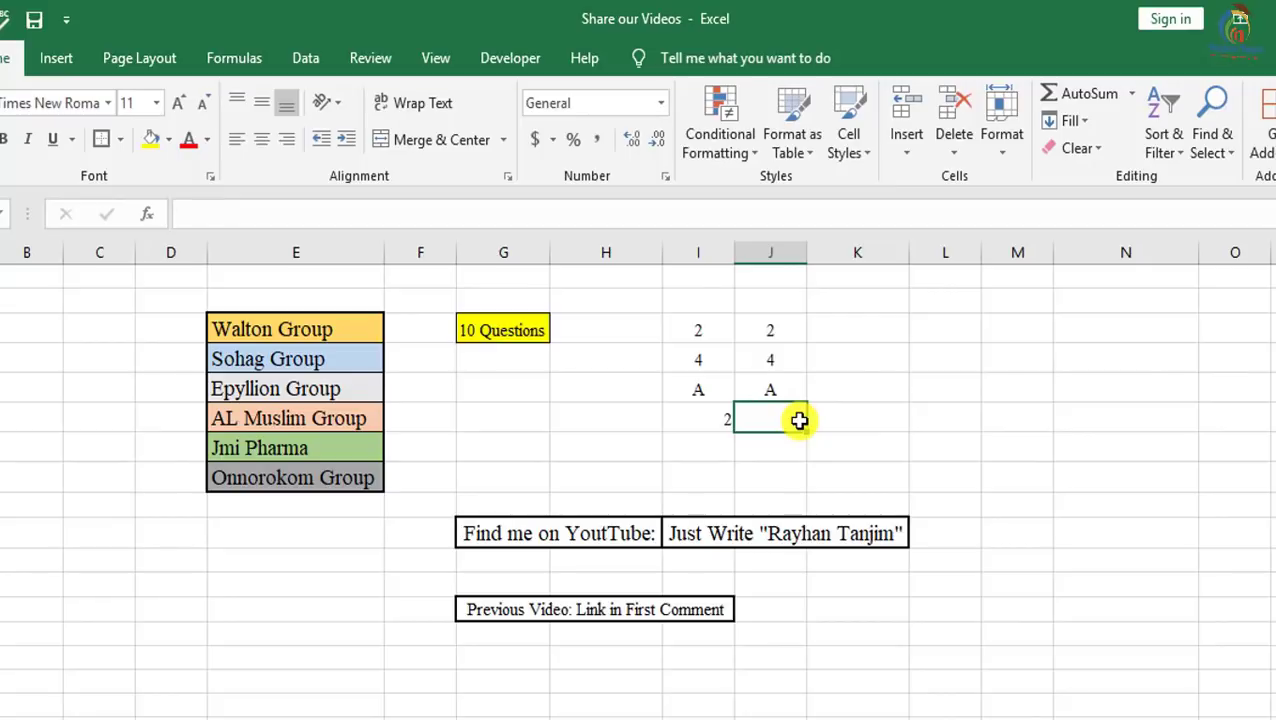
type("=co")
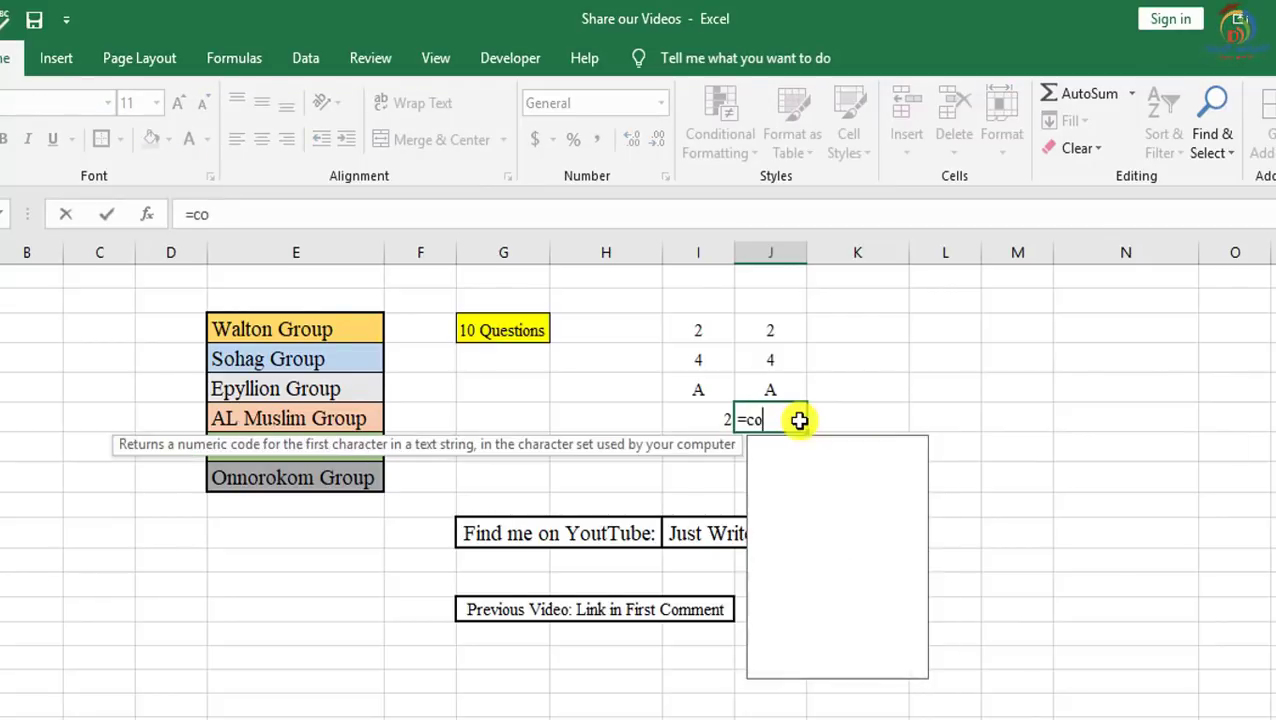
type("unta(")
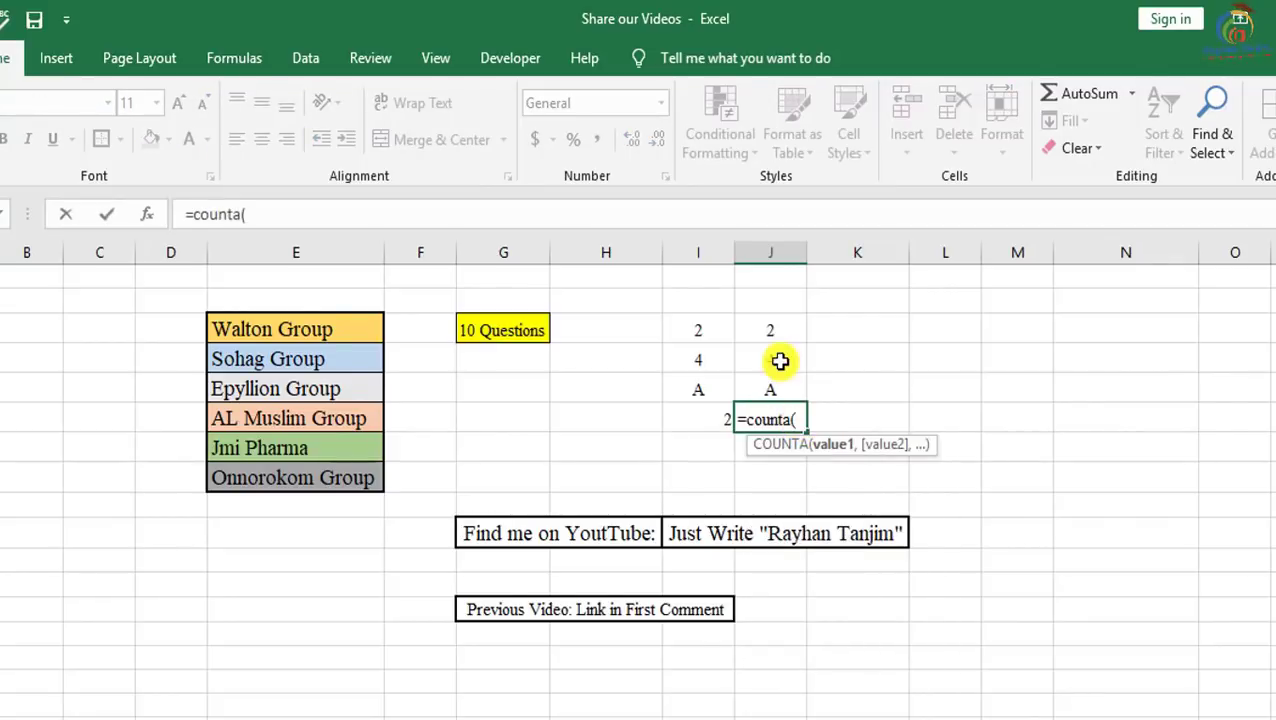
left_click_drag(772, 324, 778, 389)
type(")")
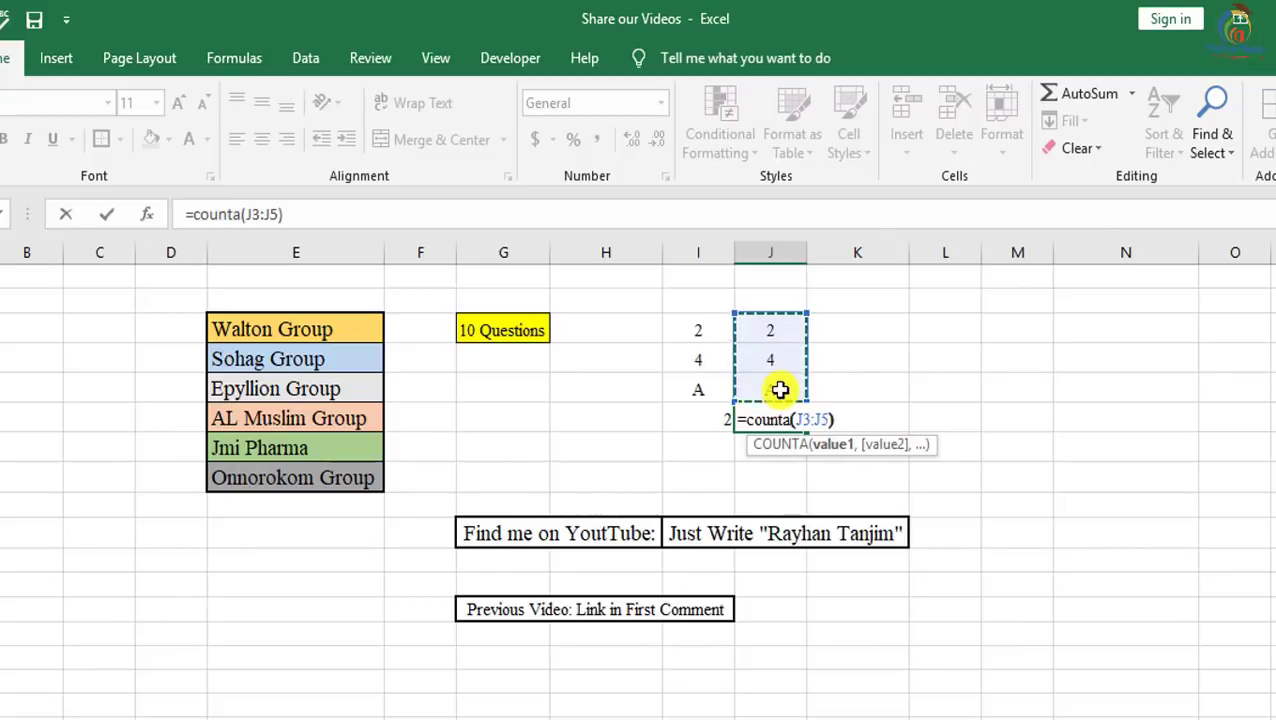
key("Return")
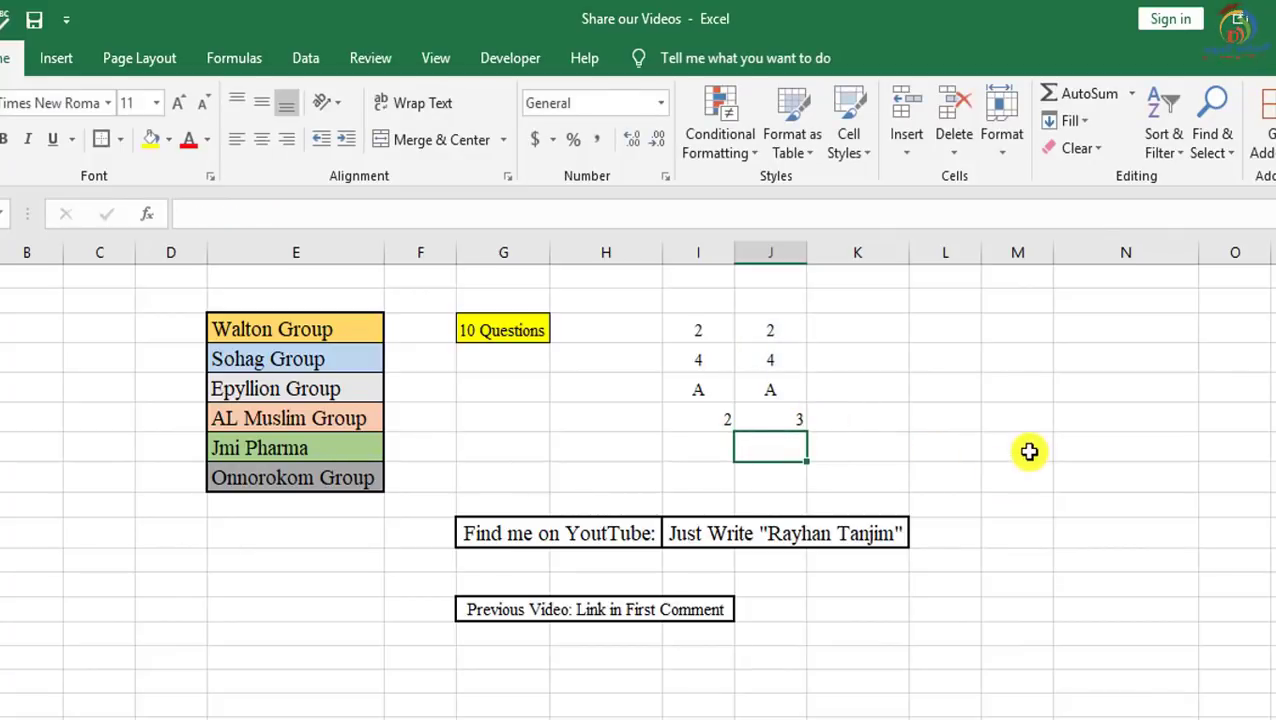
Inspect the COUNT and COUNTA results and the values they count in columns I and J
left_click(720, 420)
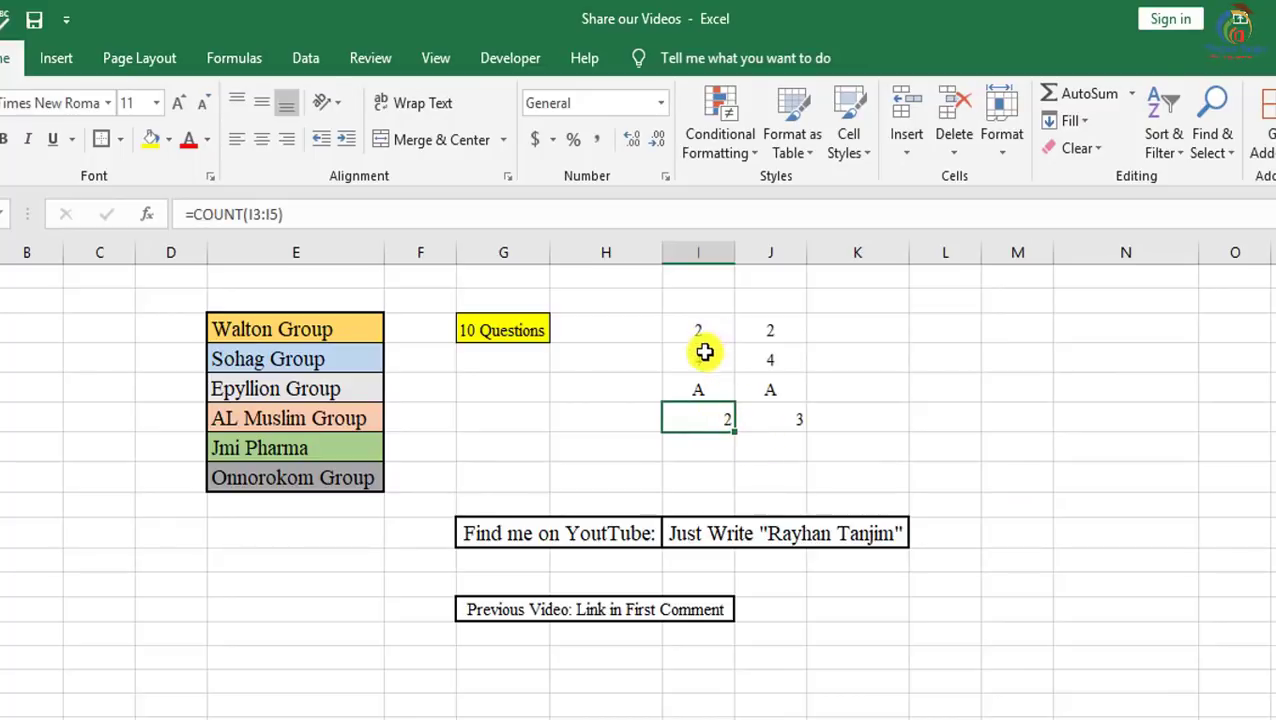
left_click_drag(702, 340, 704, 365)
left_click(699, 390)
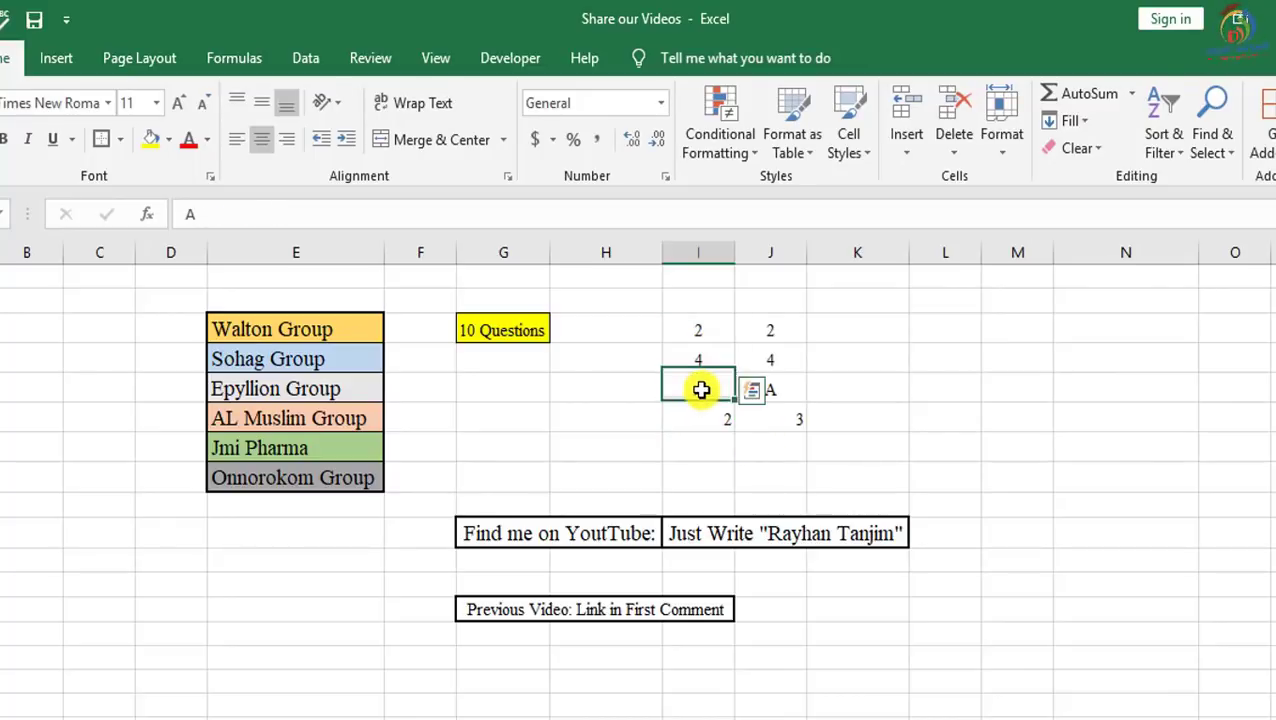
left_click(785, 421)
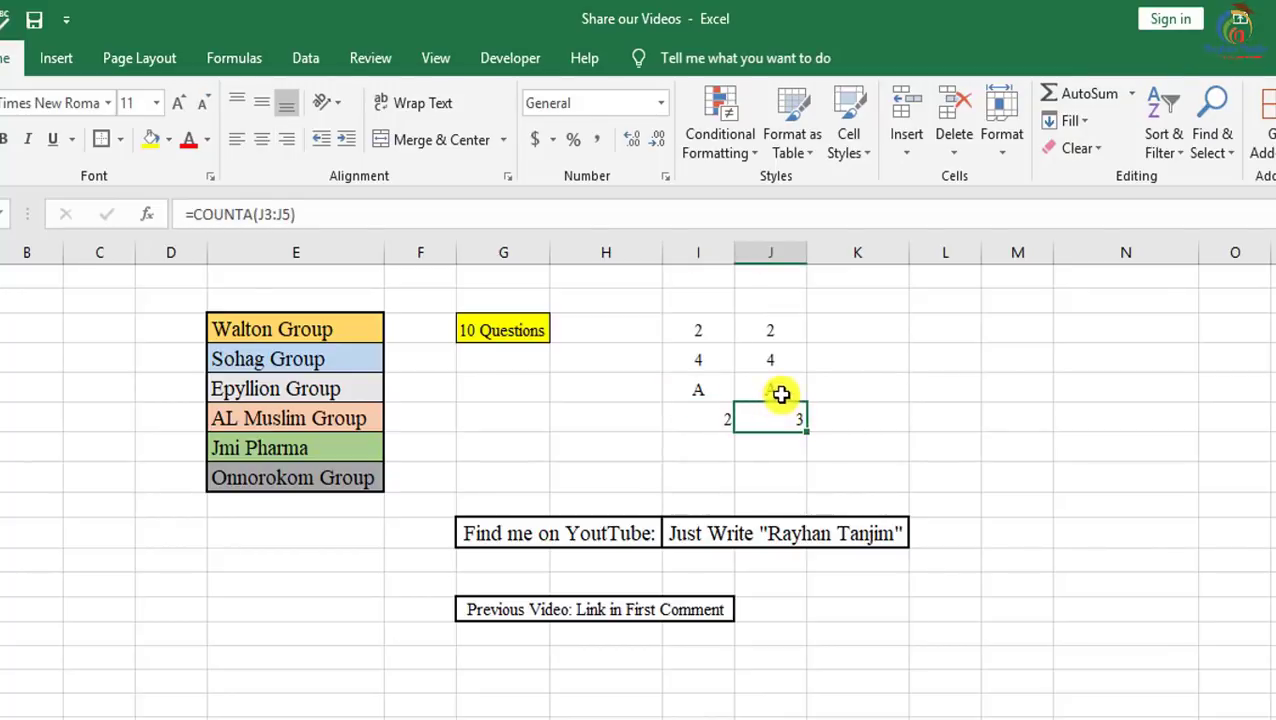
Change I5 to 3, then to the text j, and check the COUNT result in I6
left_click(695, 390)
type("3")
left_click(843, 421)
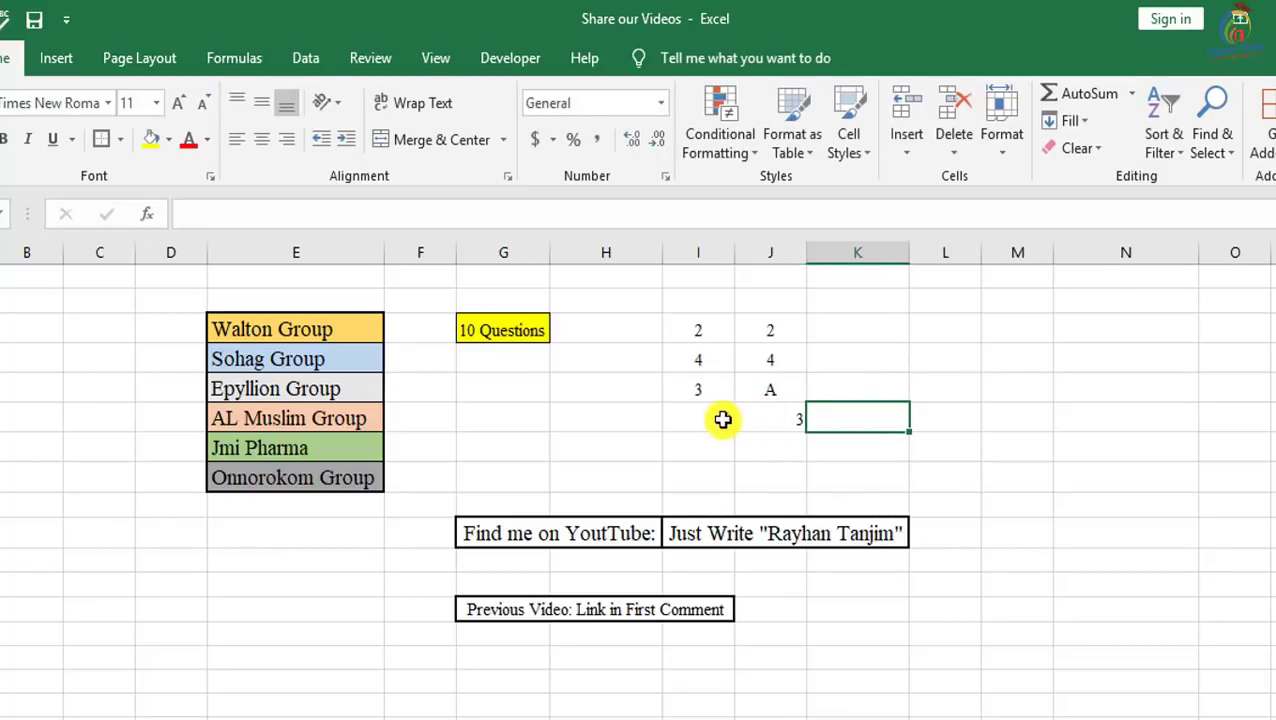
left_click(723, 418)
left_click_drag(720, 328, 724, 394)
left_click(730, 422)
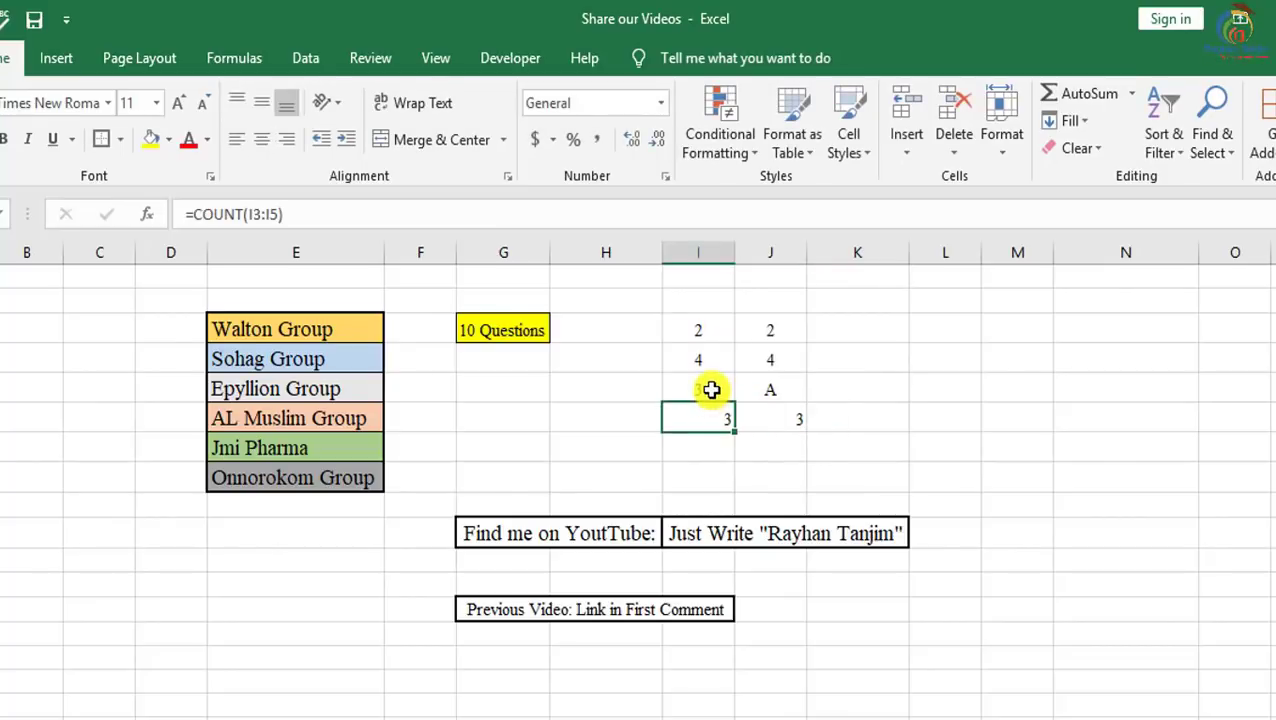
left_click(712, 390)
type("j")
left_click(837, 380)
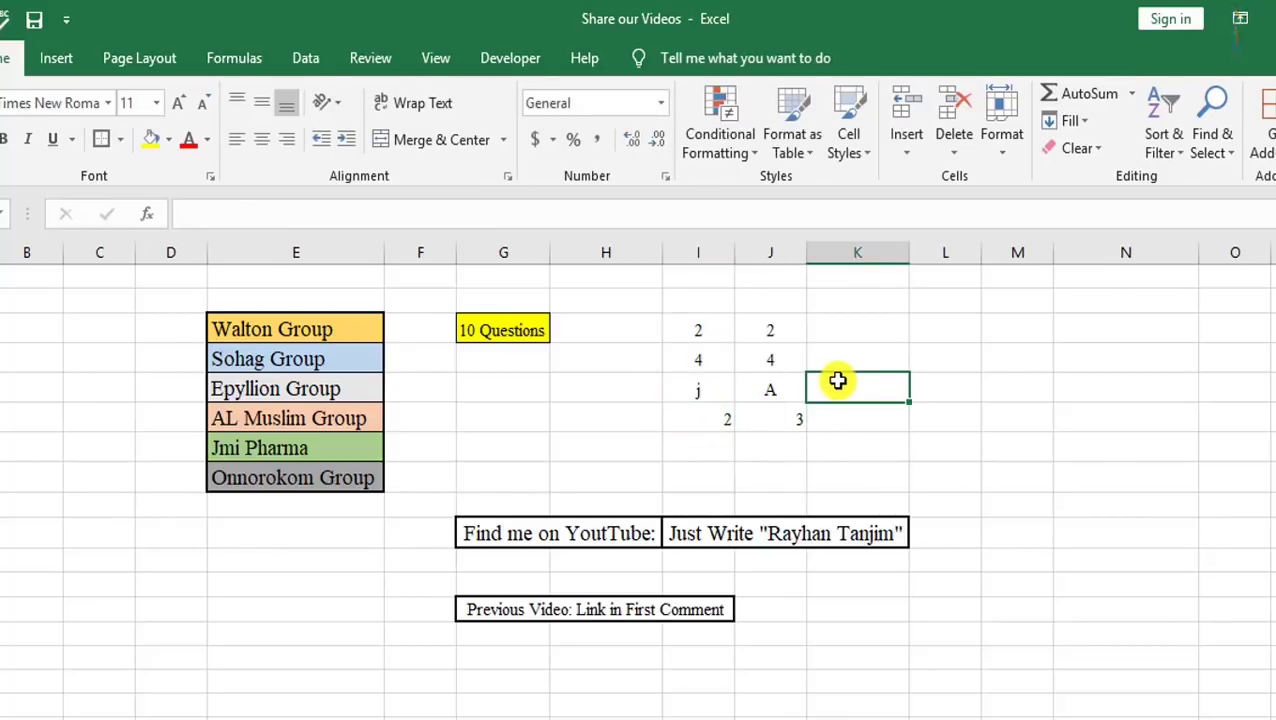
left_click(712, 418)
Change J5 to 2, then to the text a, and compare COUNTA in J6 with COUNT in I6
left_click(766, 400)
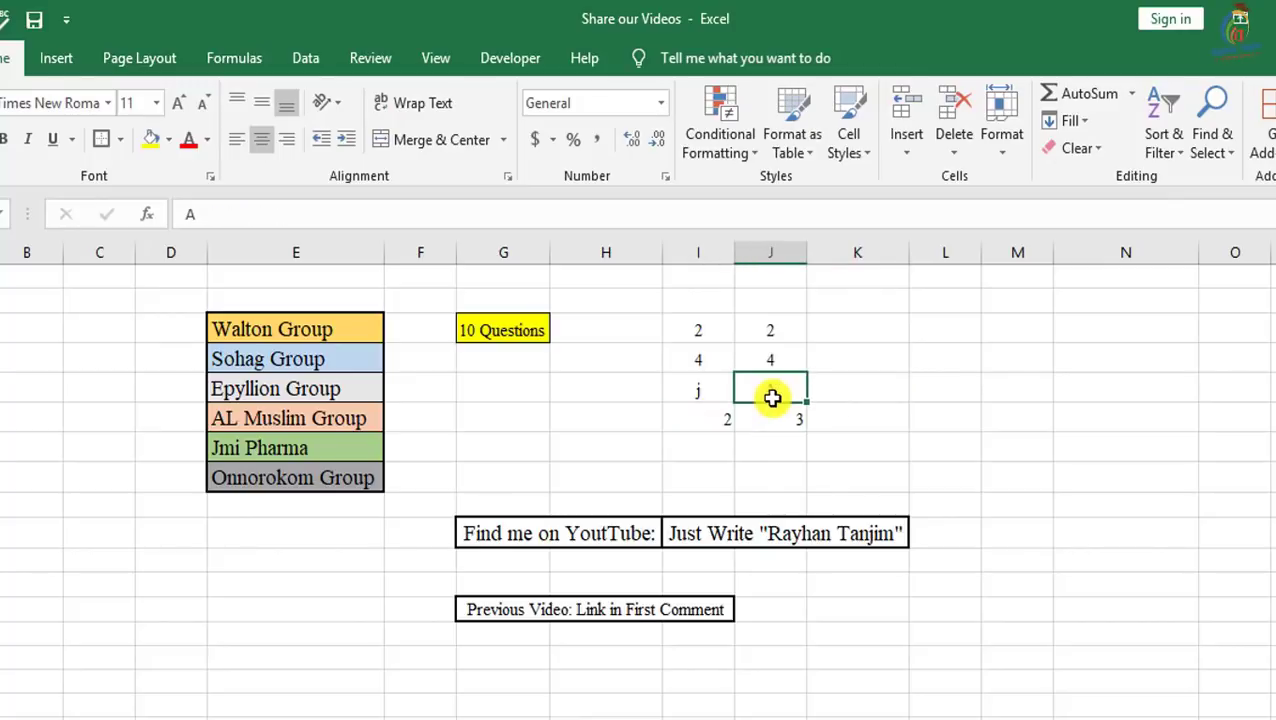
type("2")
left_click(946, 410)
left_click(777, 417)
left_click(785, 389)
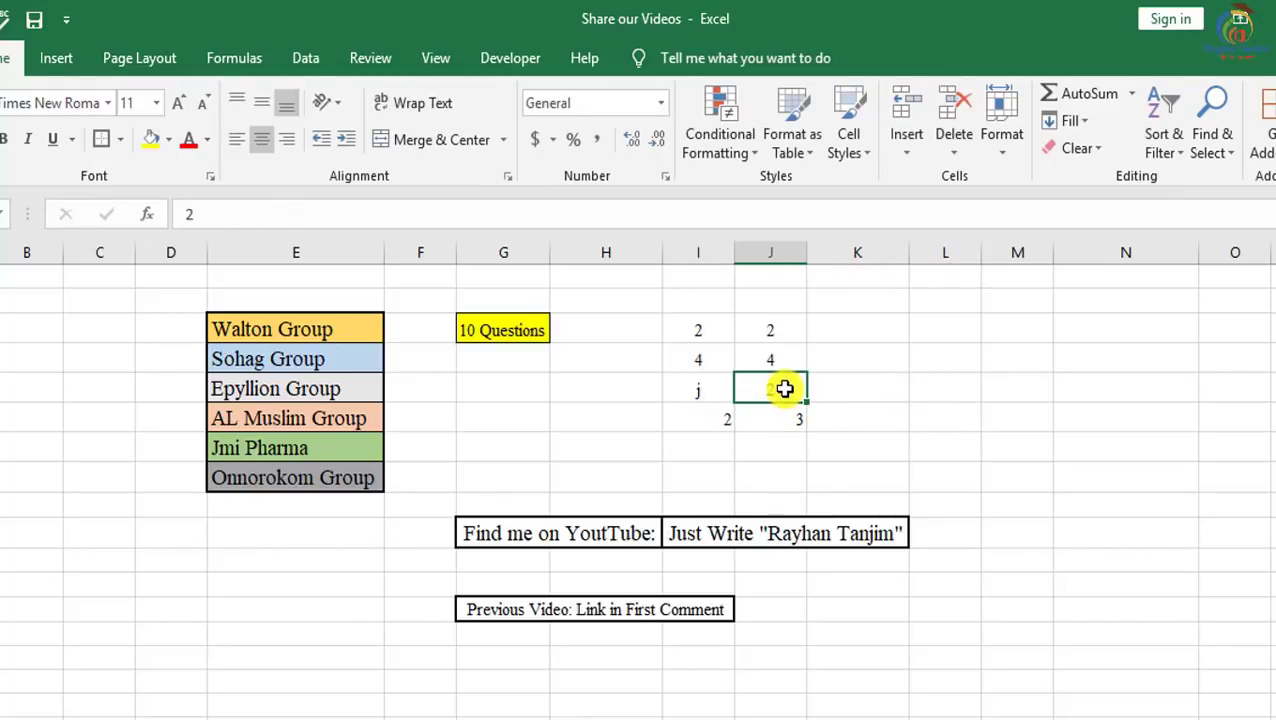
type("a")
left_click(783, 396)
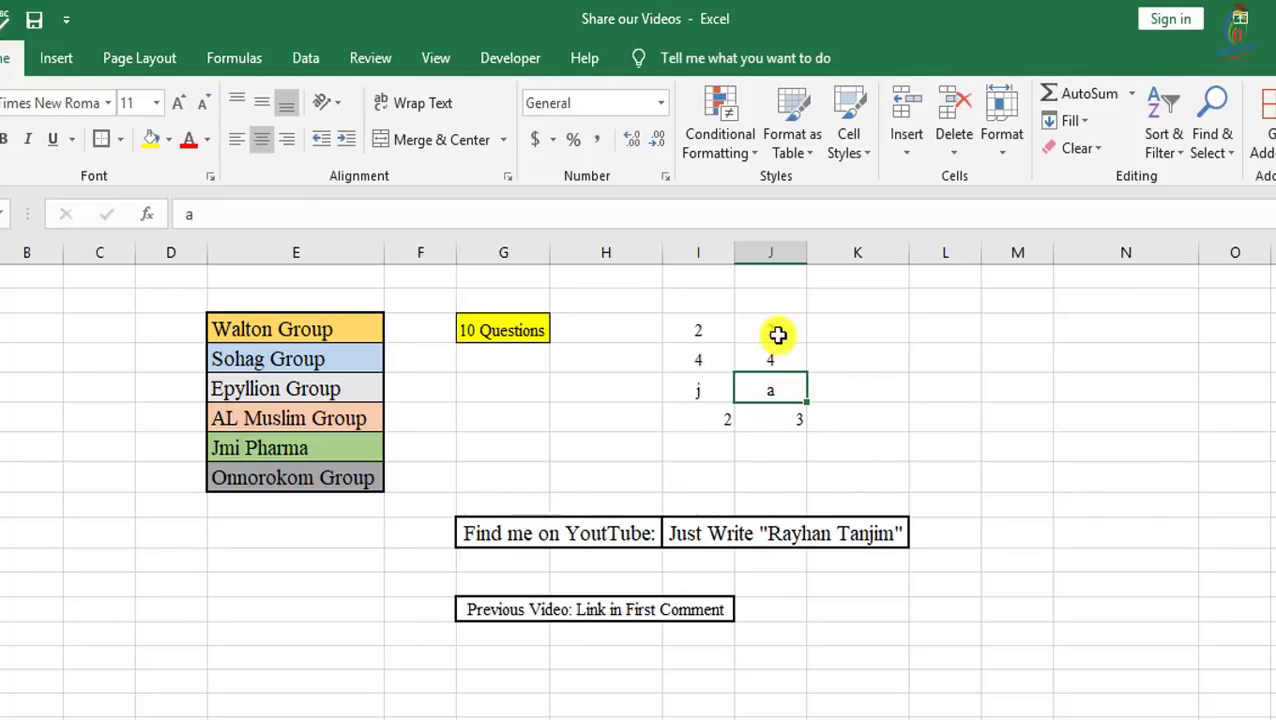
left_click(788, 421)
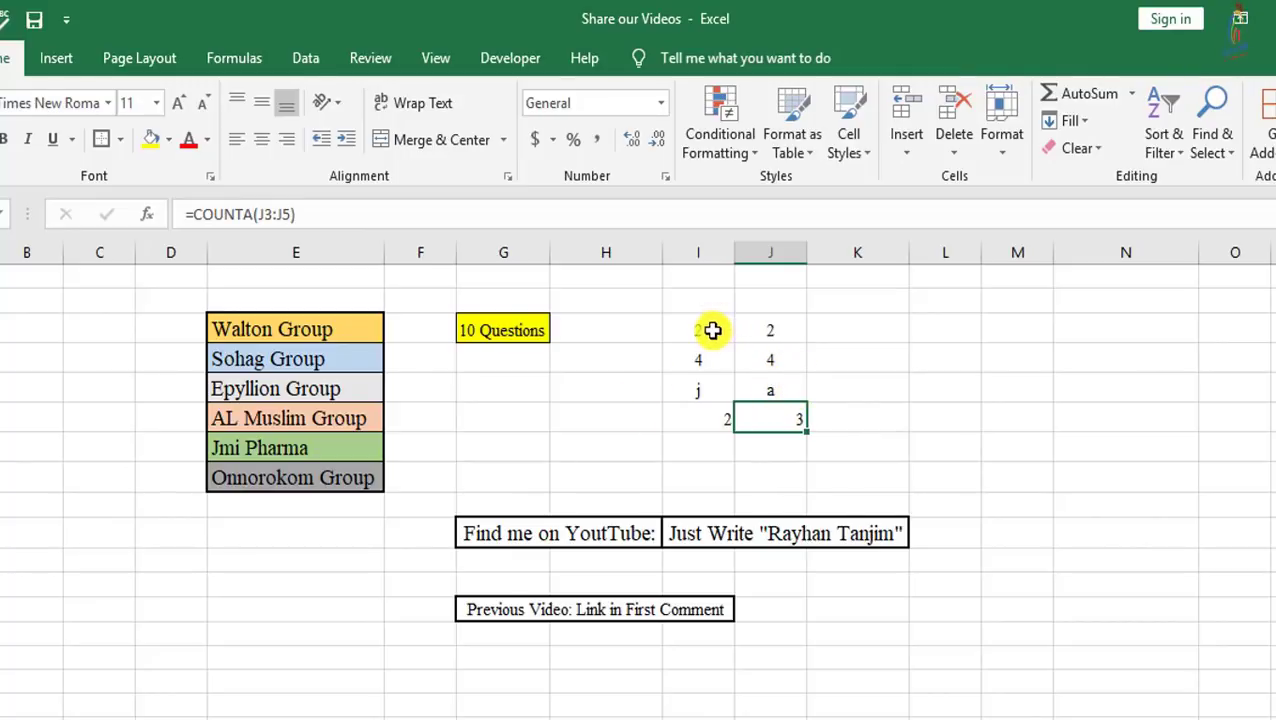
left_click_drag(708, 337, 709, 390)
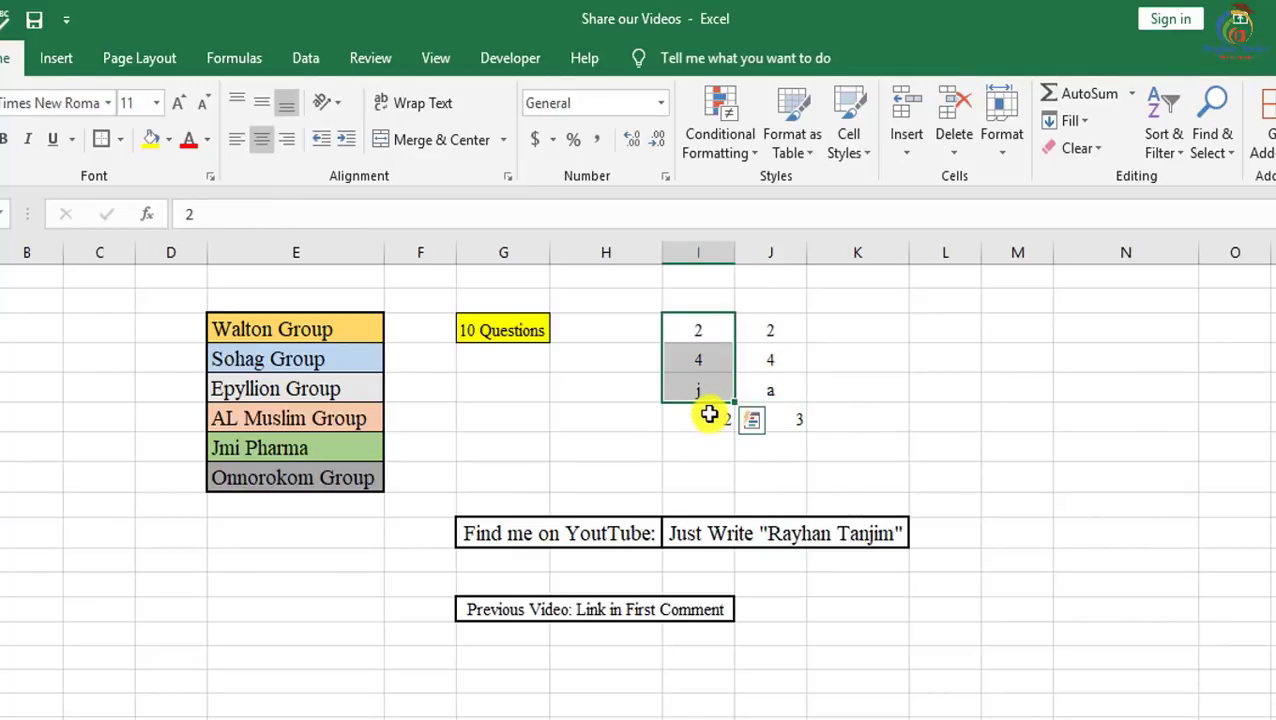
left_click(709, 414)
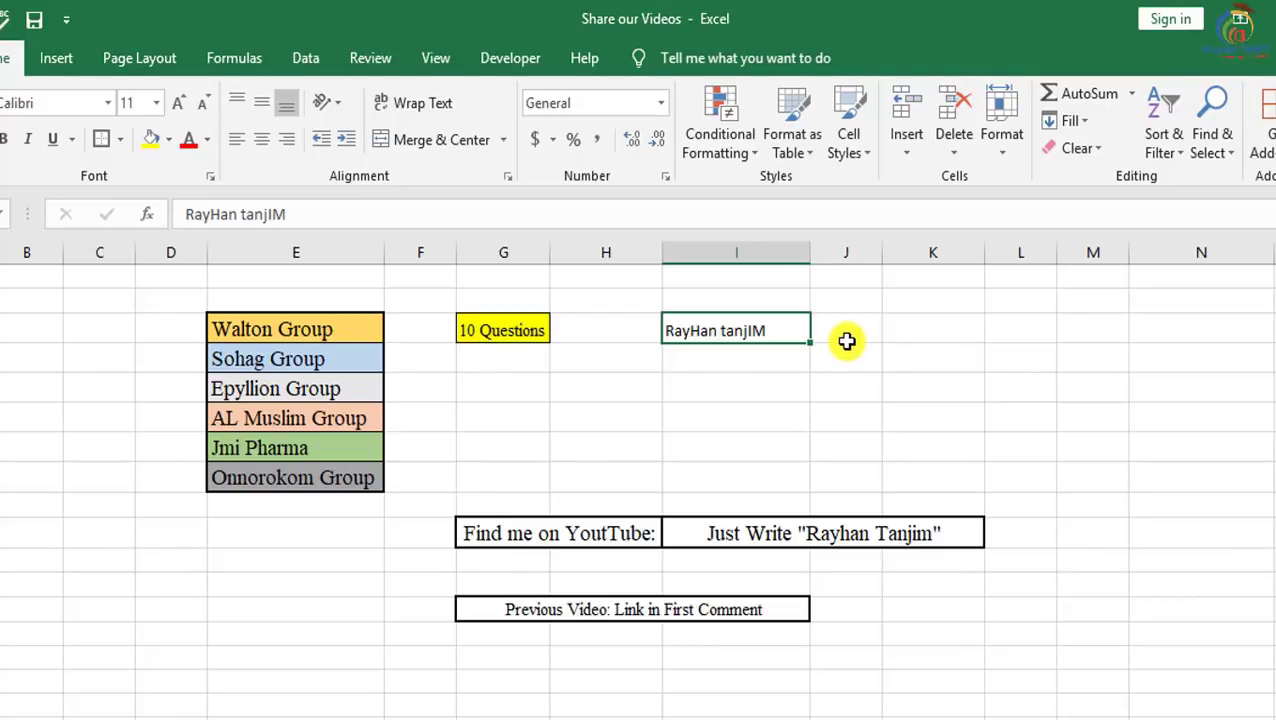
Enter =UPPER(I3) in J3 to show the name in all capitals
left_click(847, 329)
type("=")
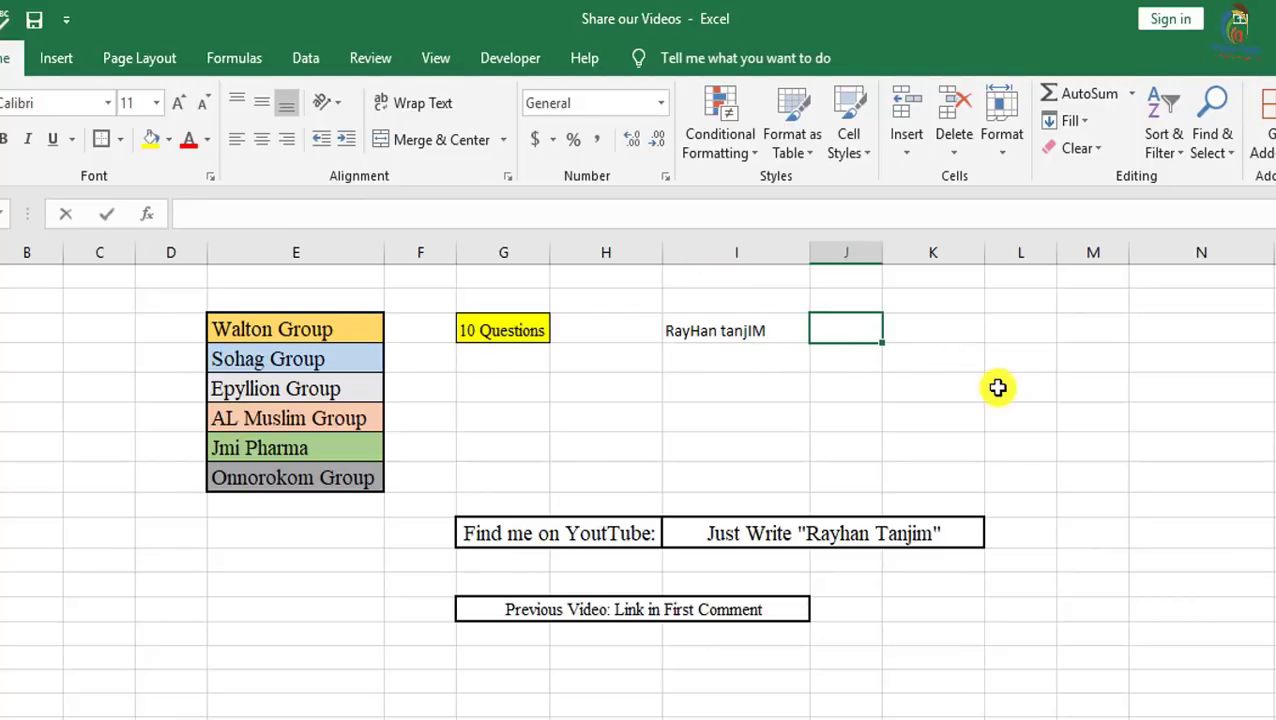
type("upper")
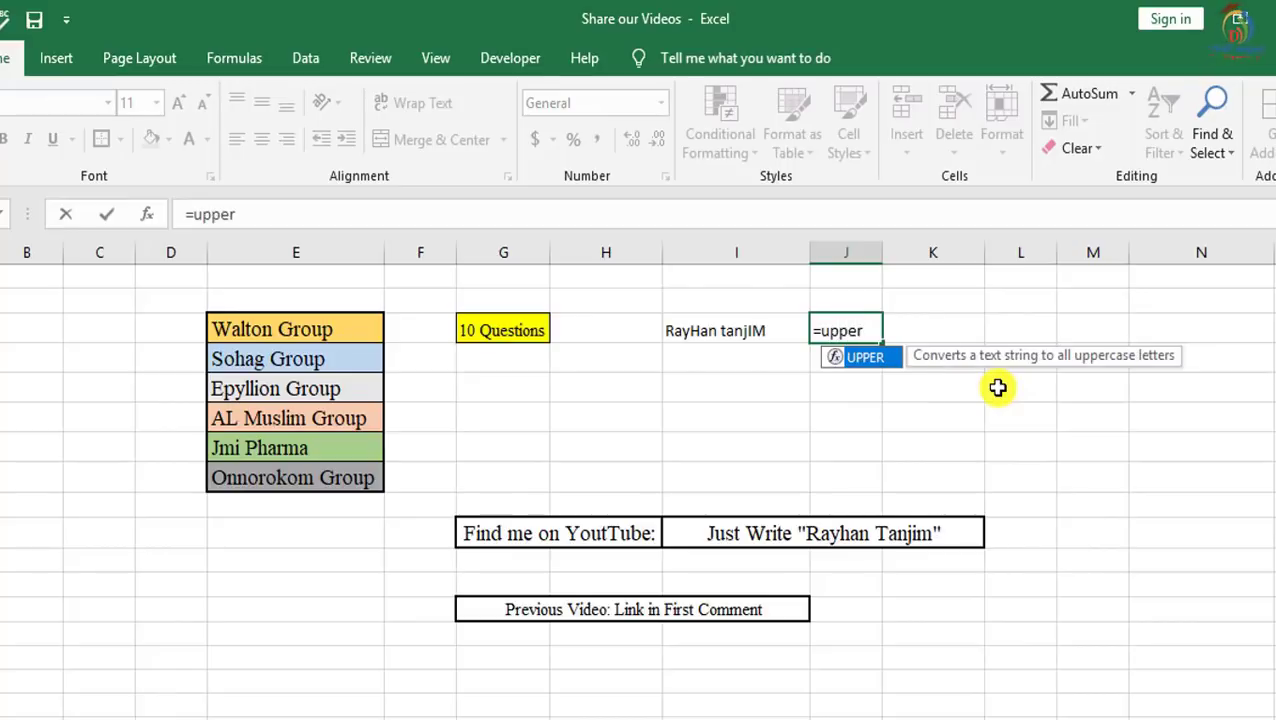
type("(")
left_click(770, 335)
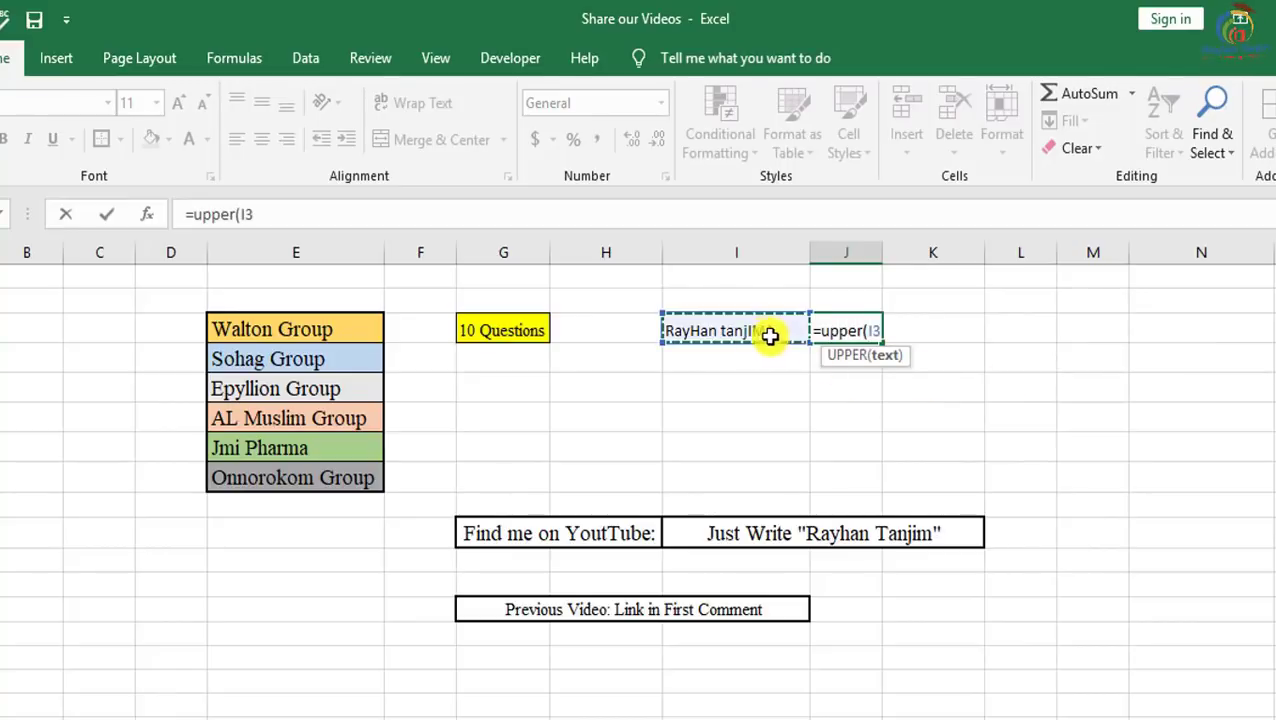
type(")")
key("Return")
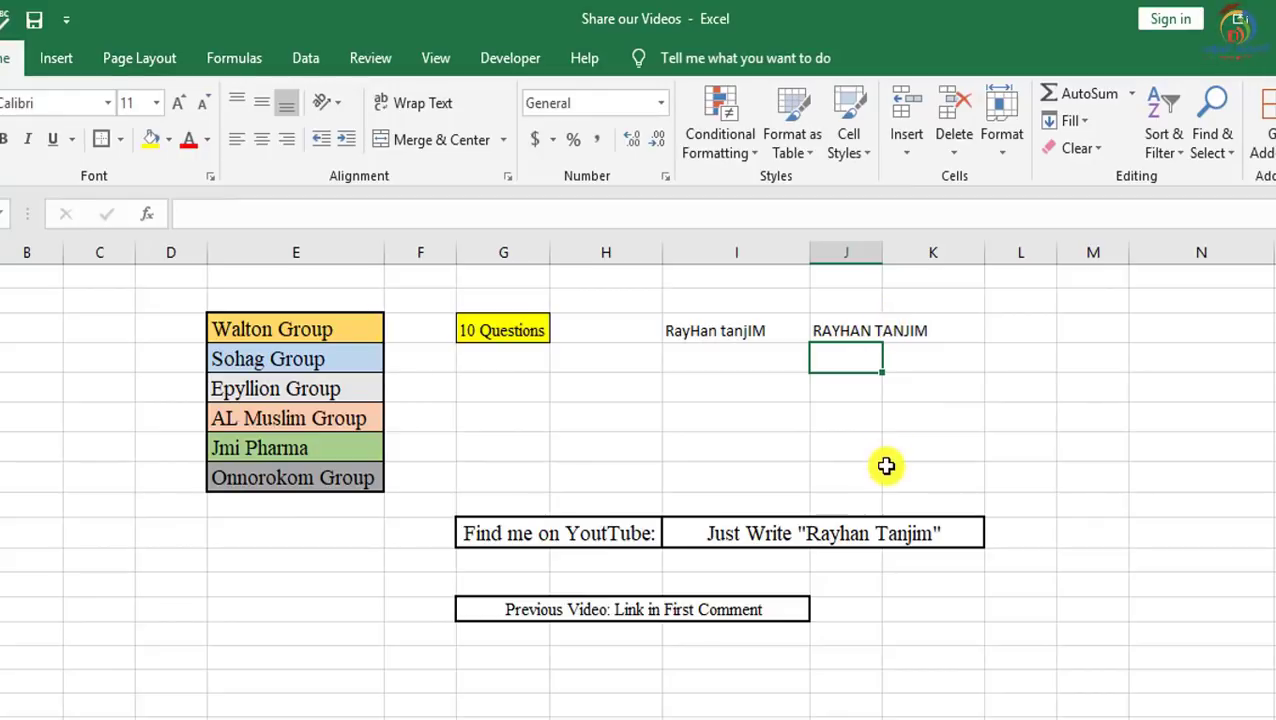
Enter =PROPER(I3) in J4 to show the name in proper case
type("=pr")
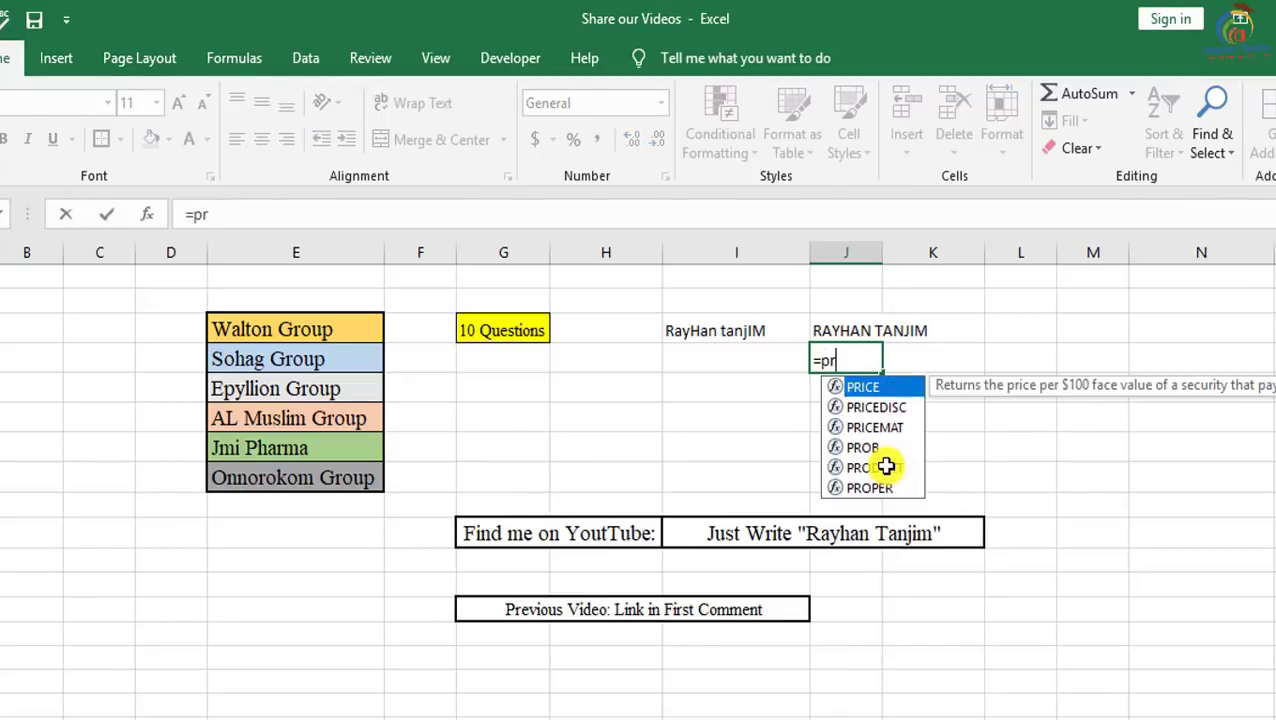
type("oper(")
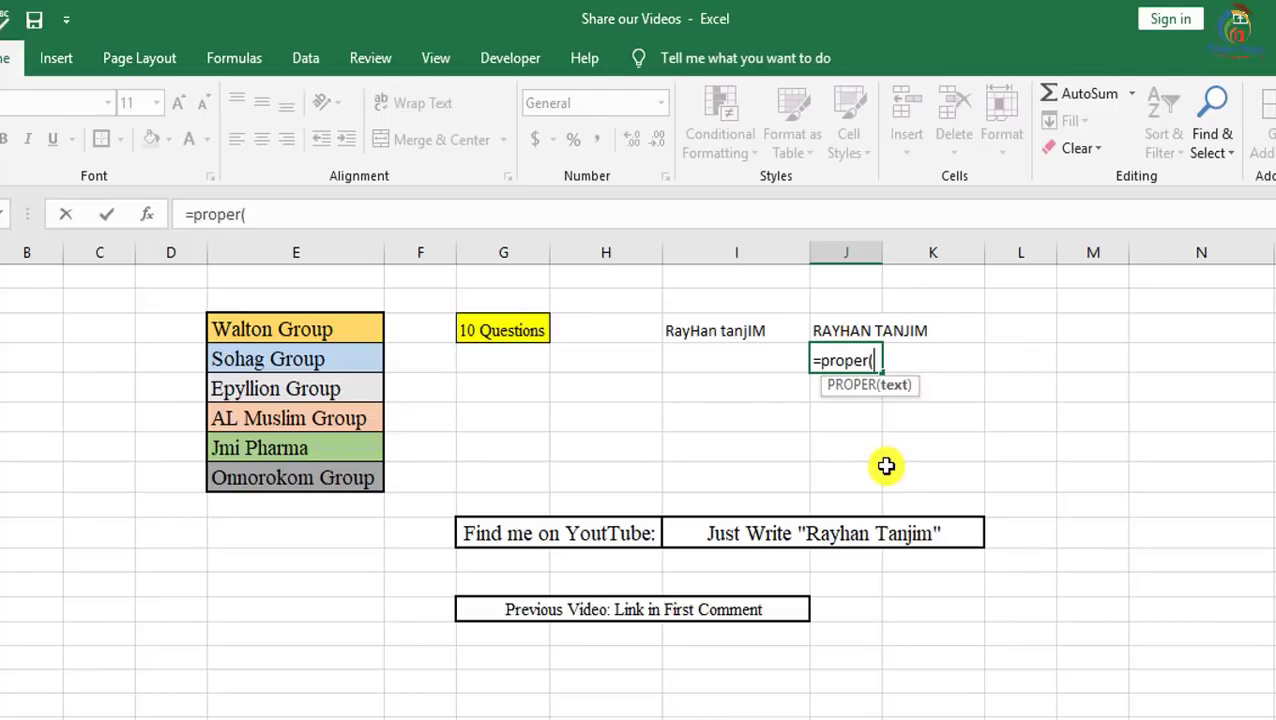
left_click(704, 336)
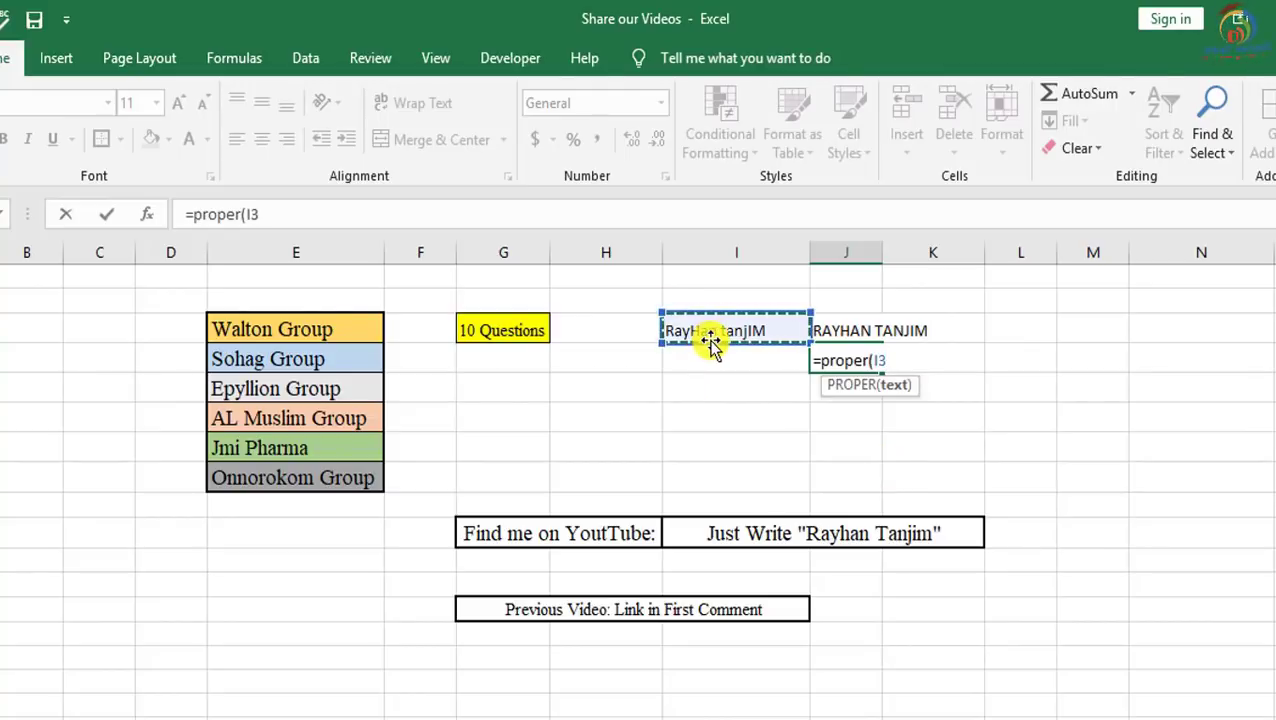
key("Return")
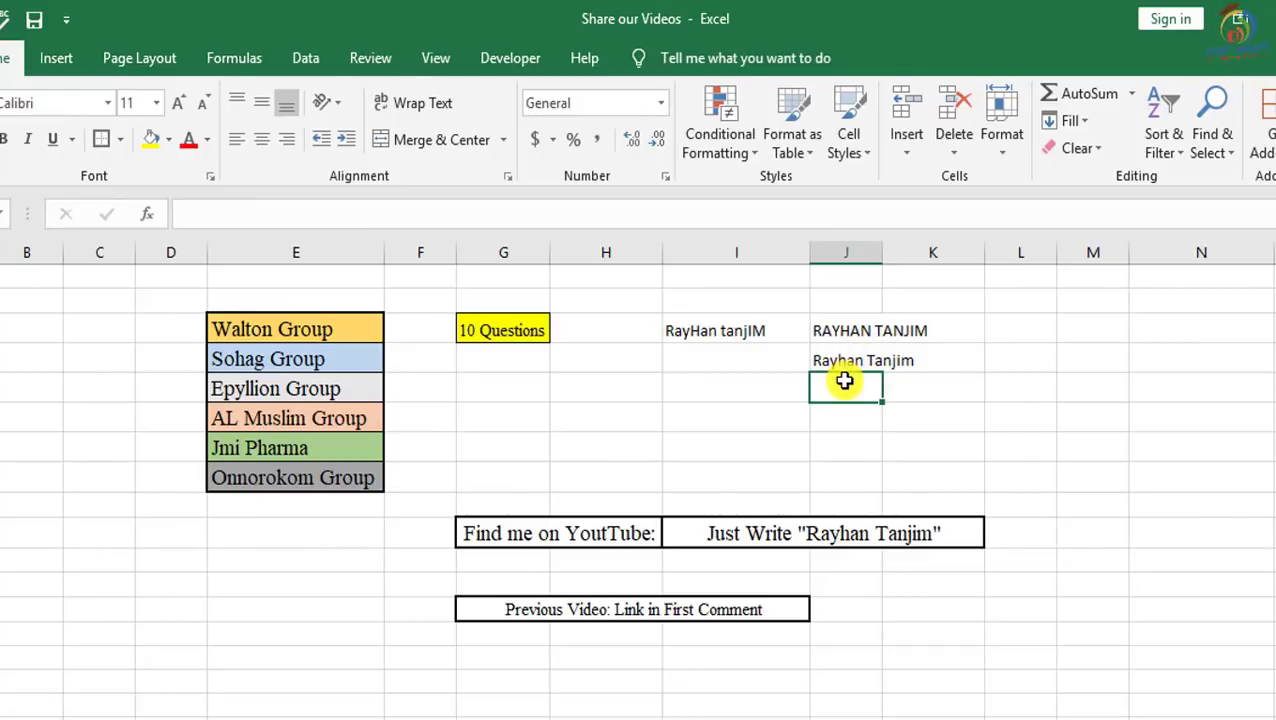
Enter =LOWER(I3) in J5 to show the name in all lowercase
type("=lo")
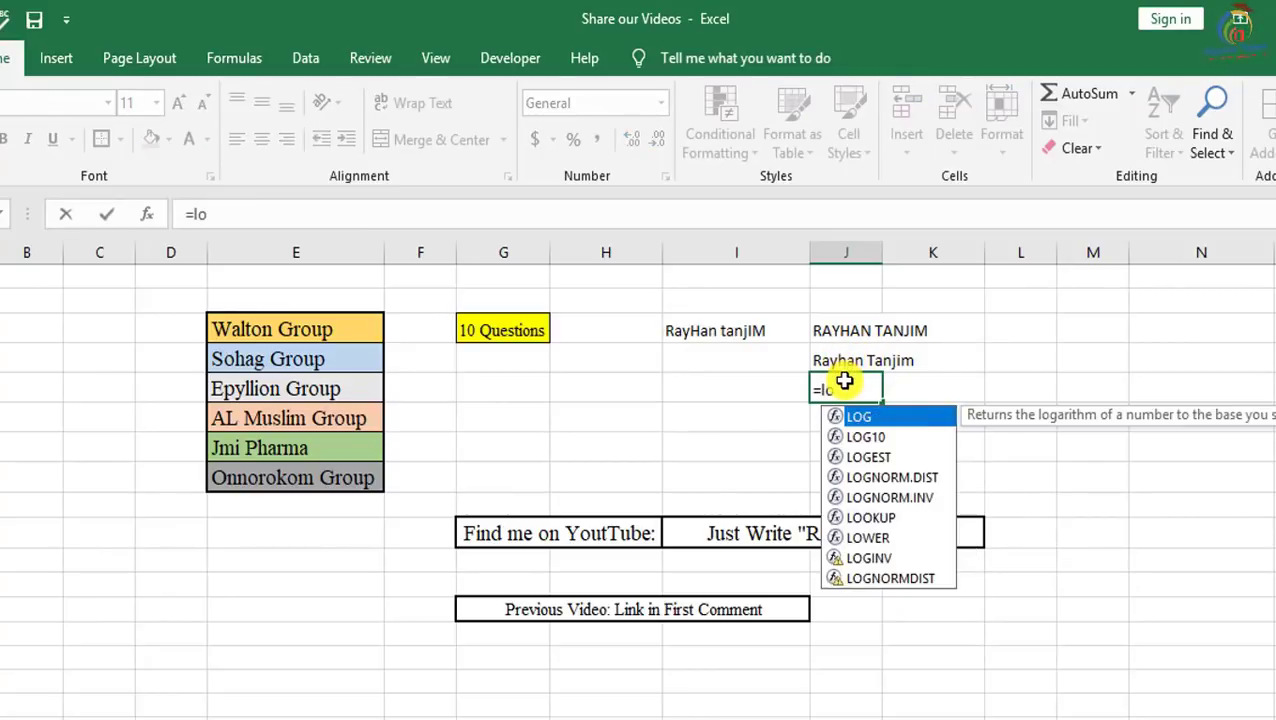
type("wer(")
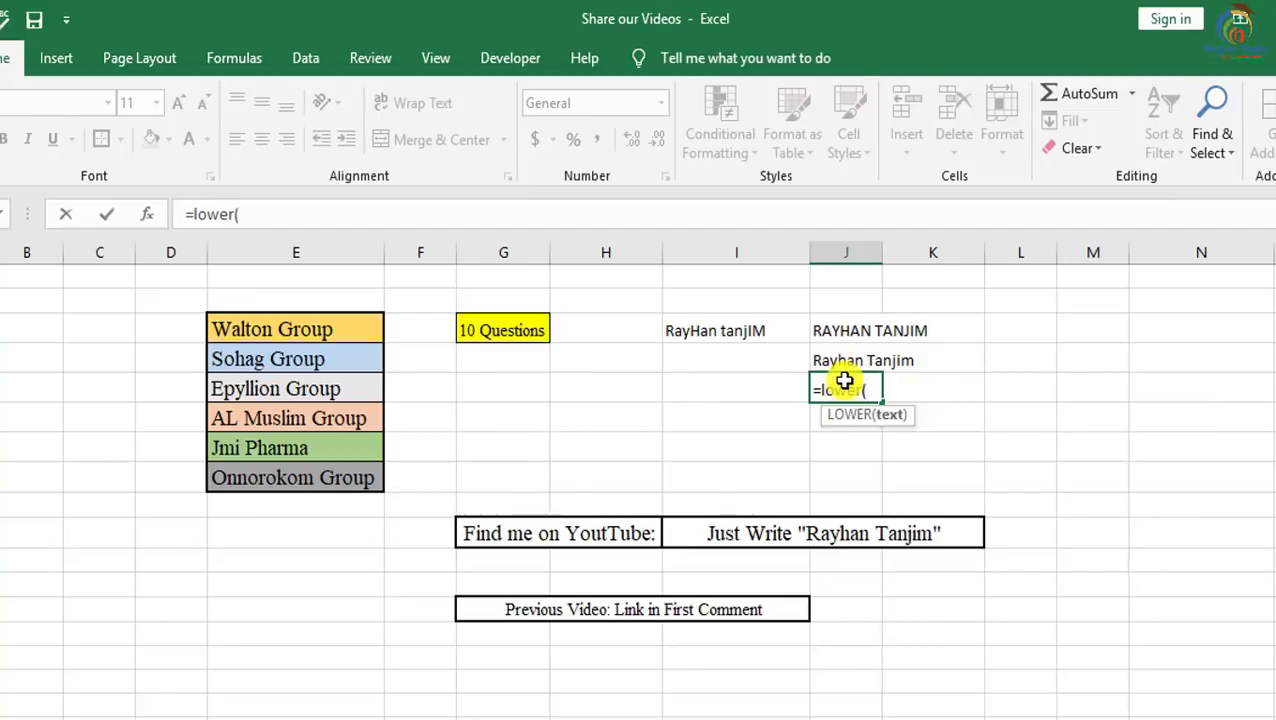
left_click(778, 329)
type(")")
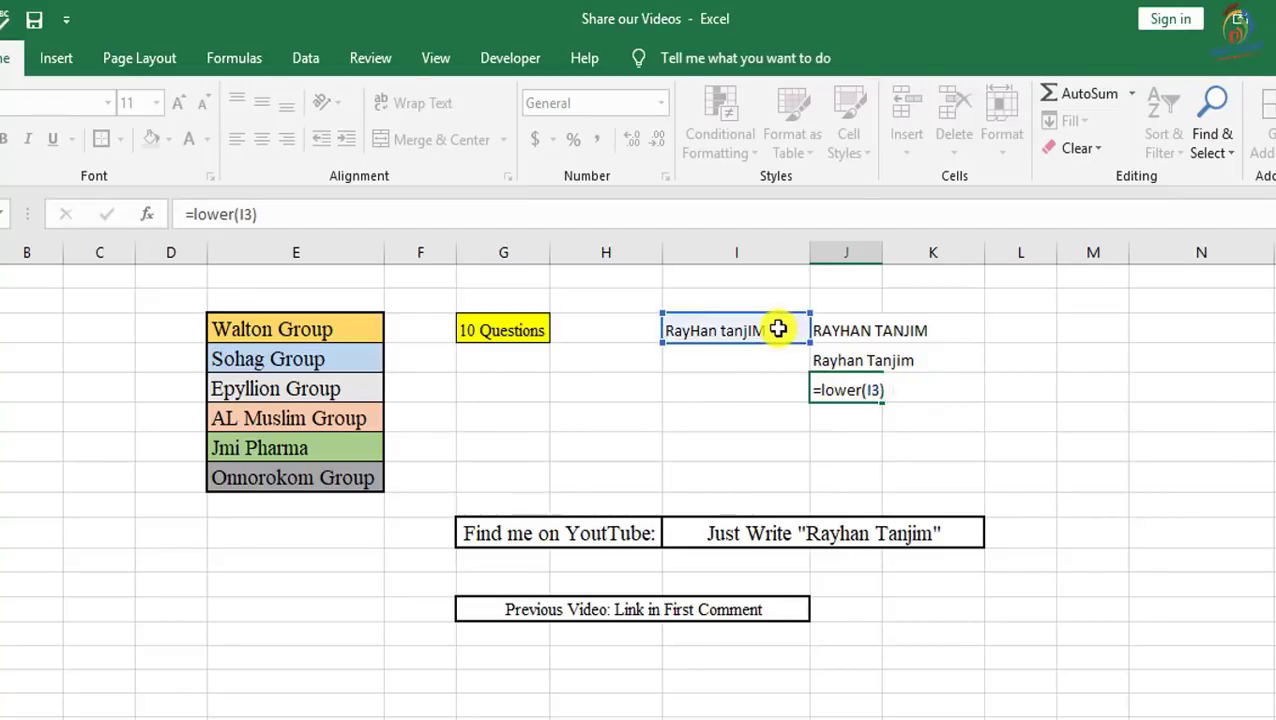
key("Return")
left_click(850, 390)
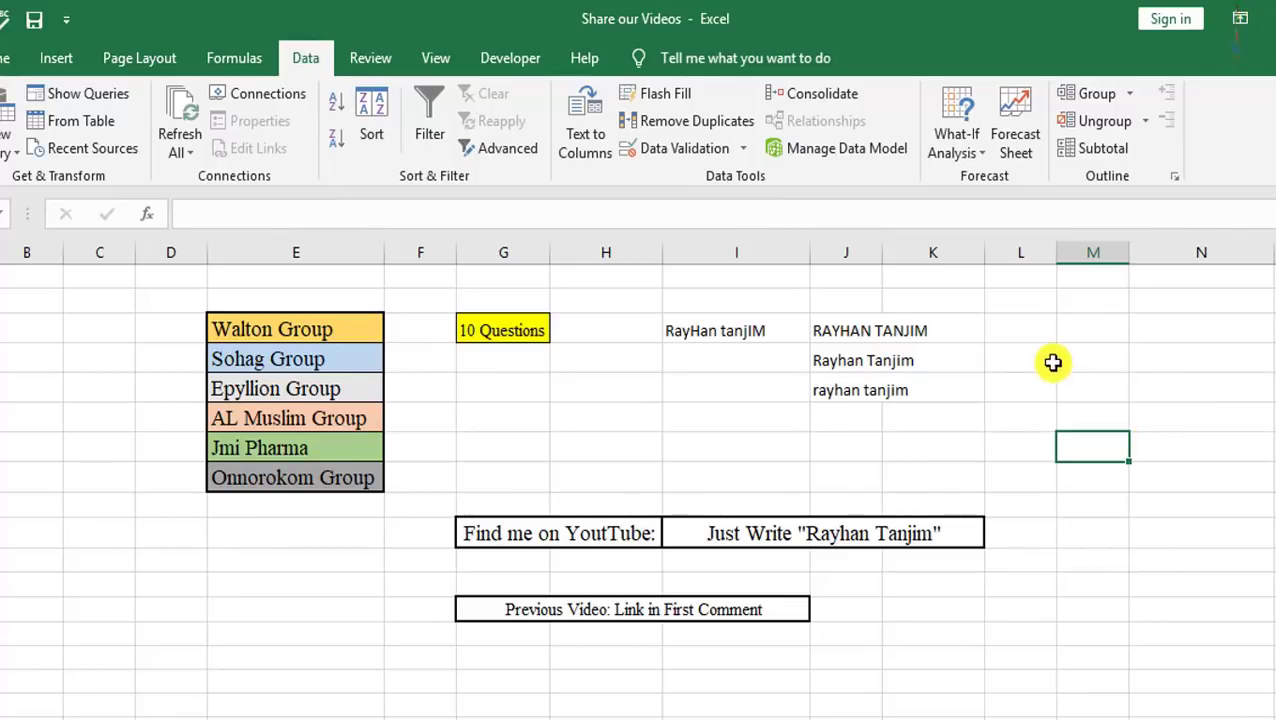
Give a column L cell a List data validation with source =$E$3:$E$8
left_click(1036, 385)
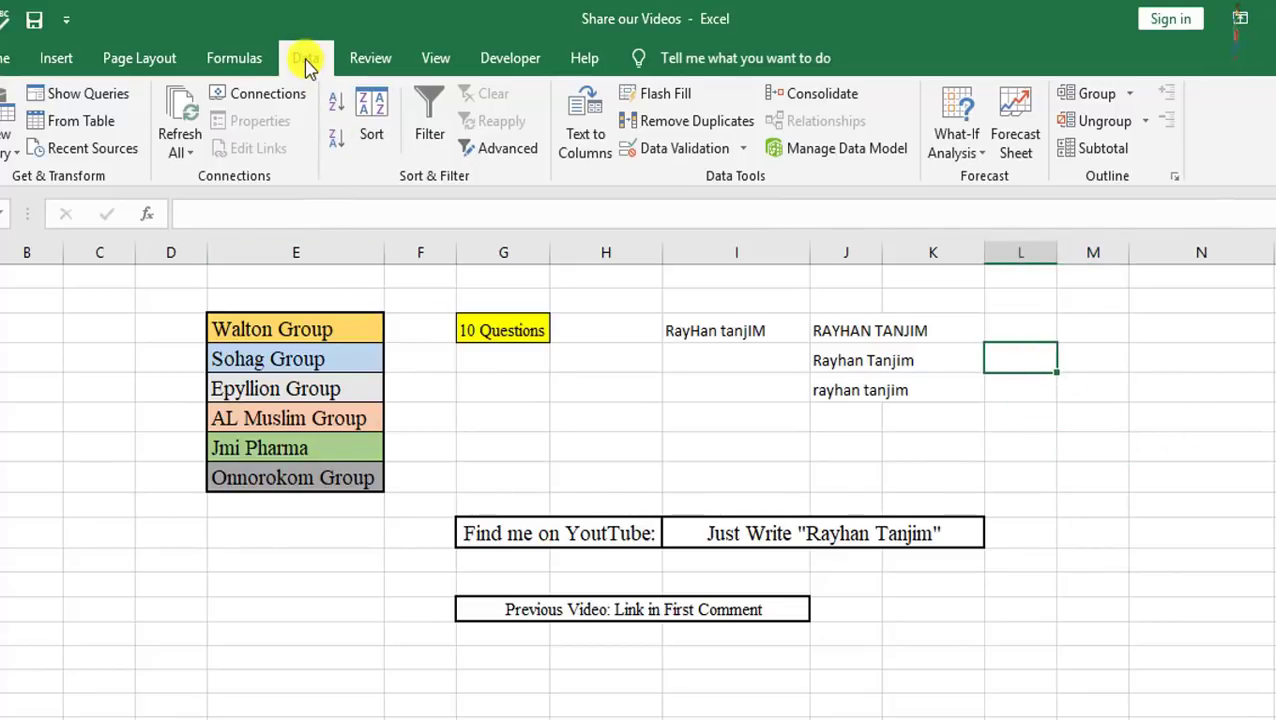
left_click(675, 150)
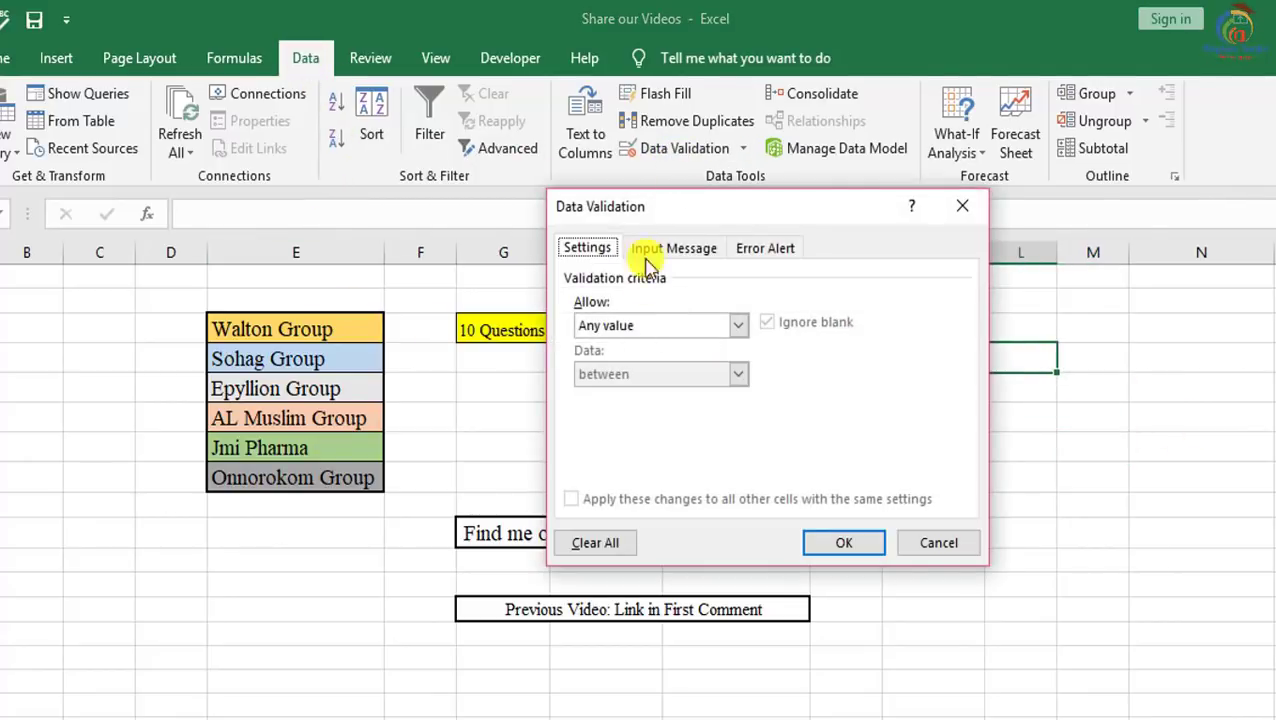
left_click(738, 325)
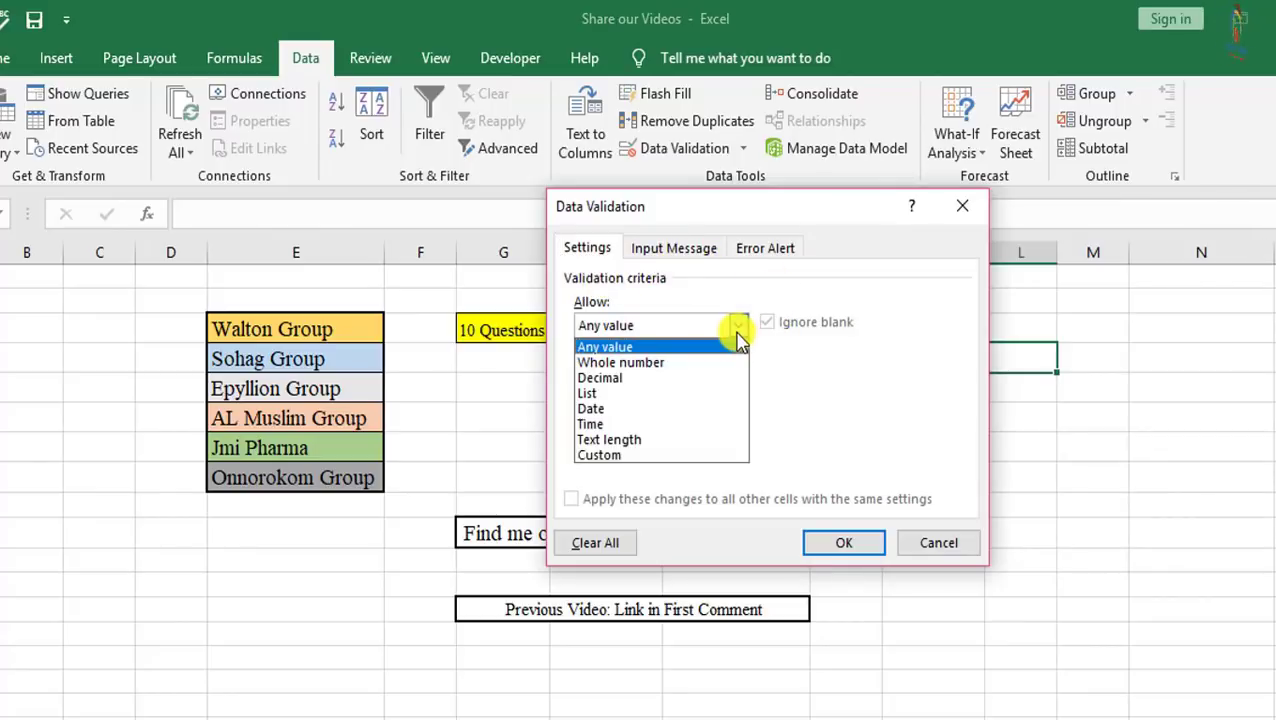
left_click(616, 394)
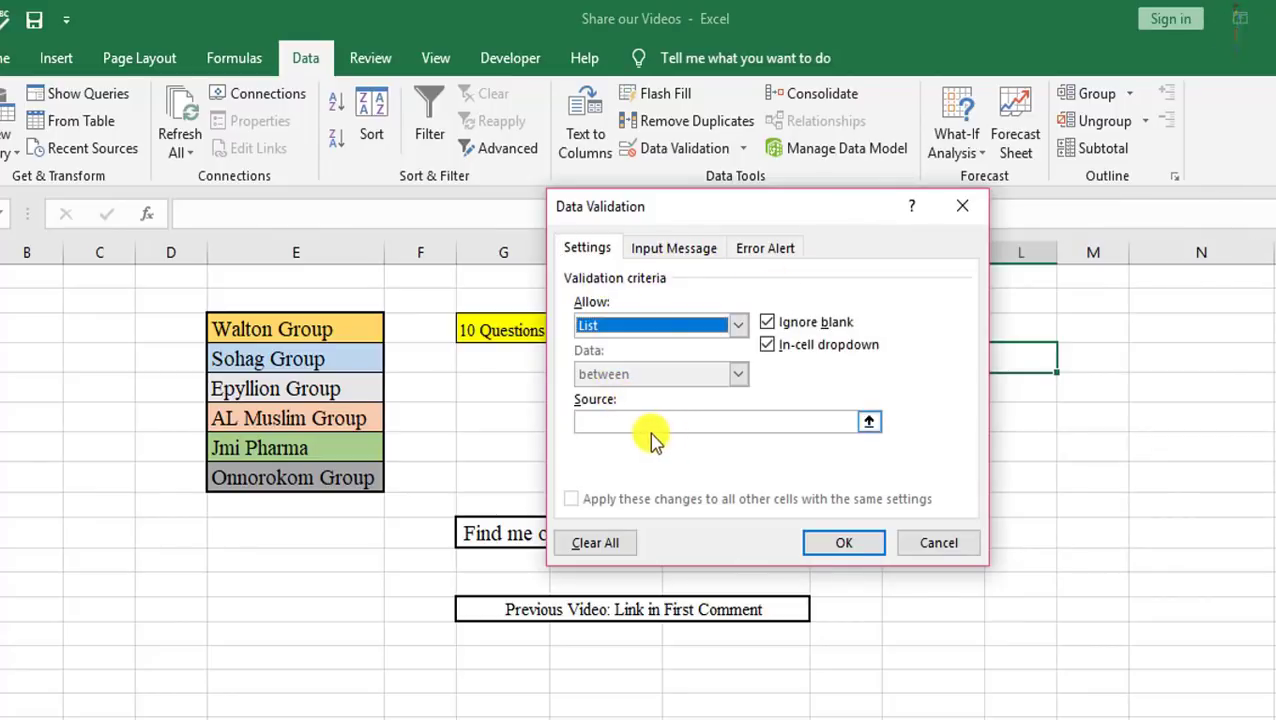
left_click(650, 422)
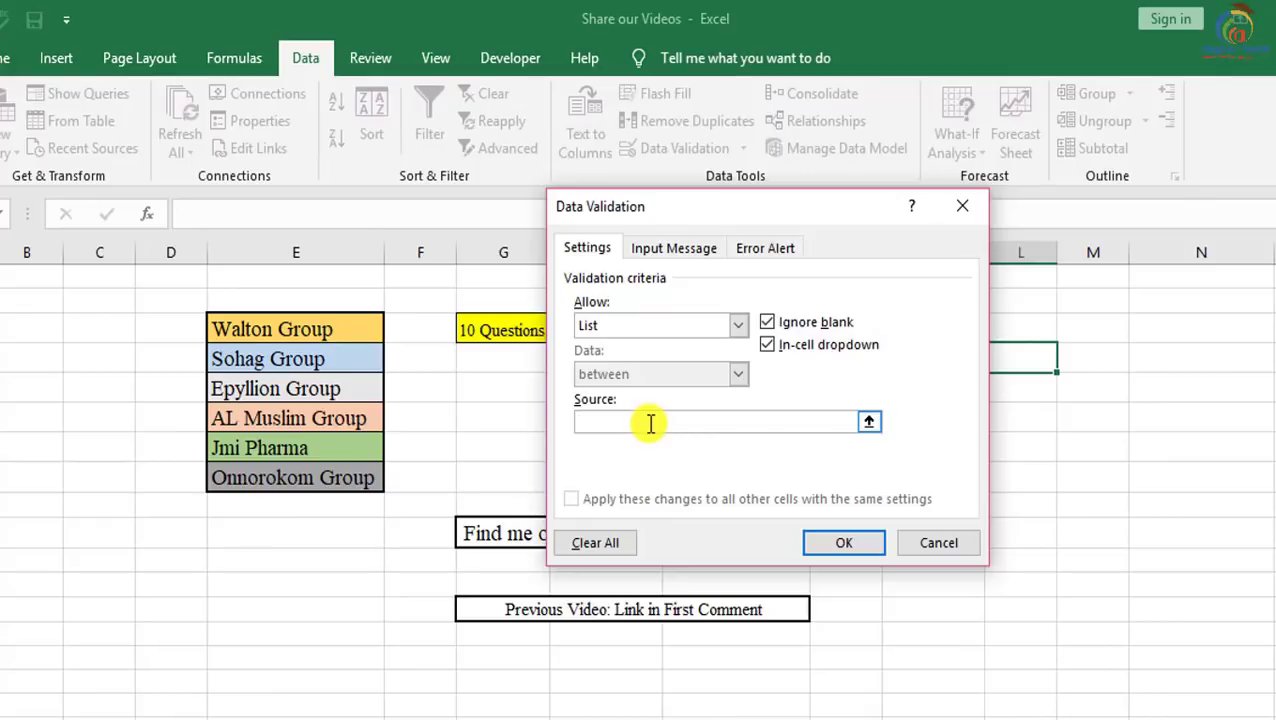
left_click_drag(276, 327, 303, 474)
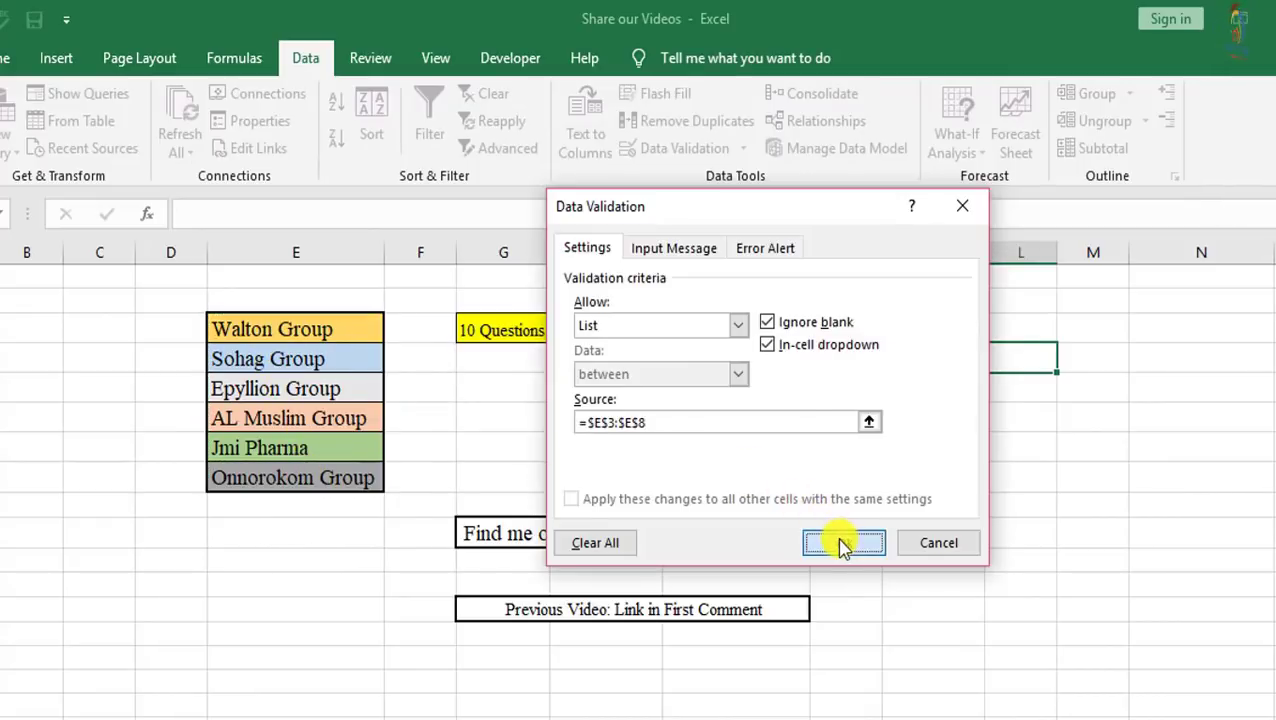
left_click(843, 542)
Test the dropdown by picking Sohag Group, then erase the entry
left_click(1067, 362)
left_click(1045, 393)
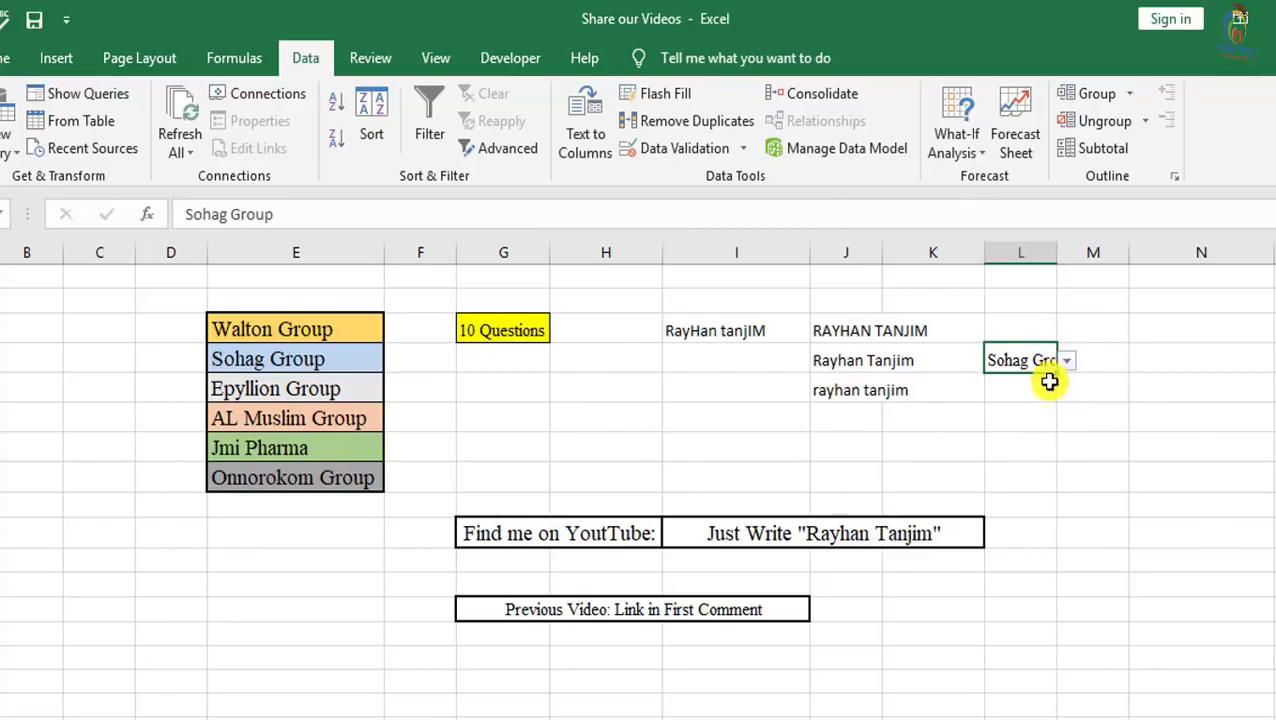
key("BackSpace")
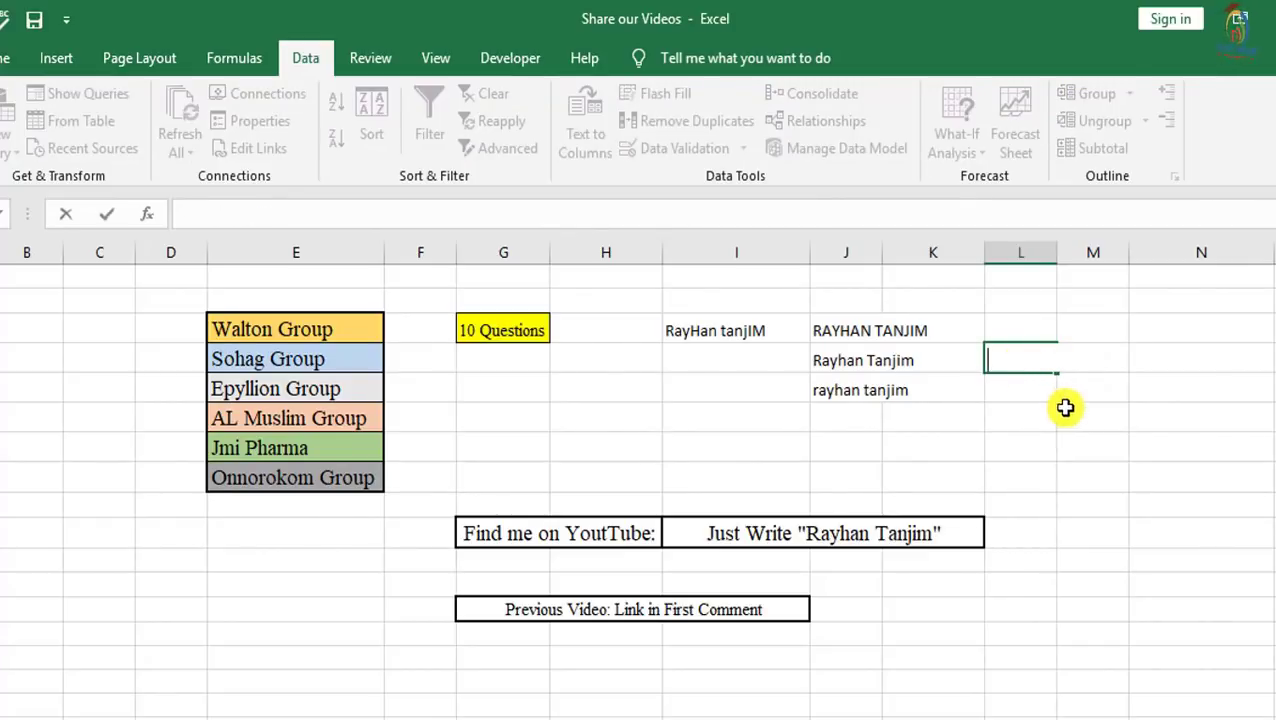
left_click(1064, 409)
left_click(1061, 373)
Copy the dropdown down three cells and choose Epyllion Group in two of them
left_click_drag(1061, 373, 1060, 462)
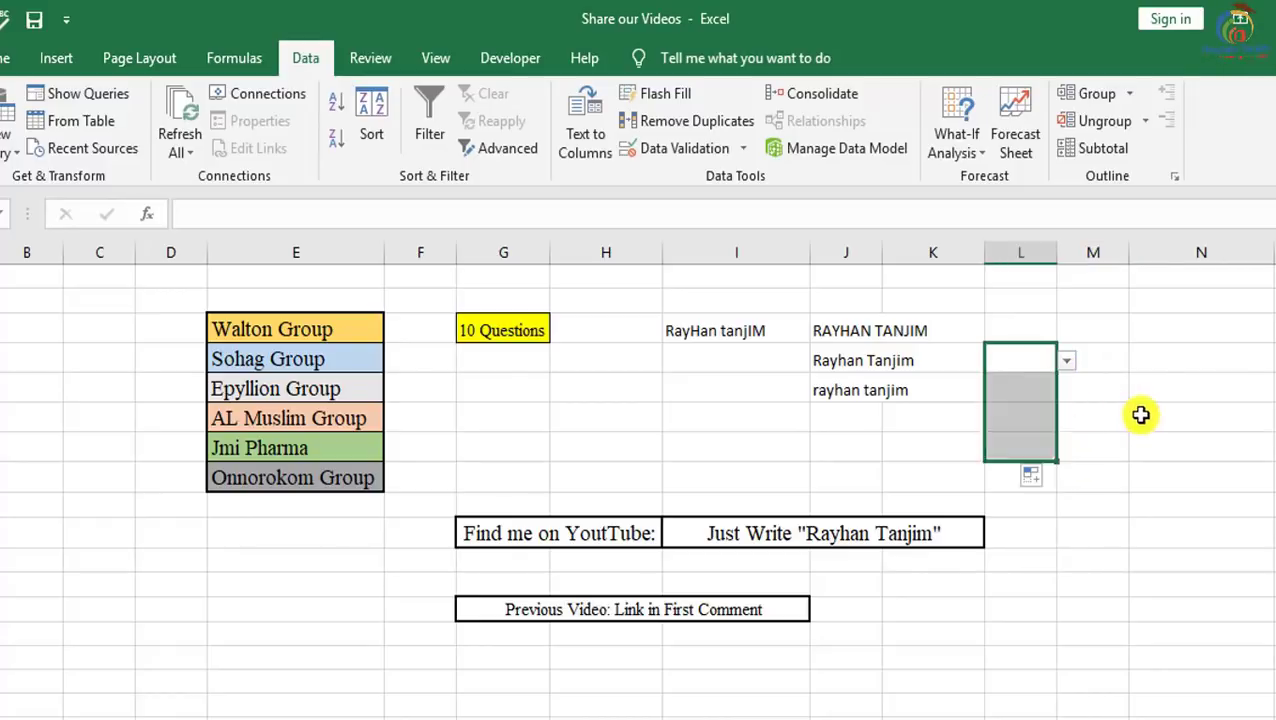
left_click(1139, 416)
left_click(1064, 398)
left_click(1064, 395)
left_click(1015, 441)
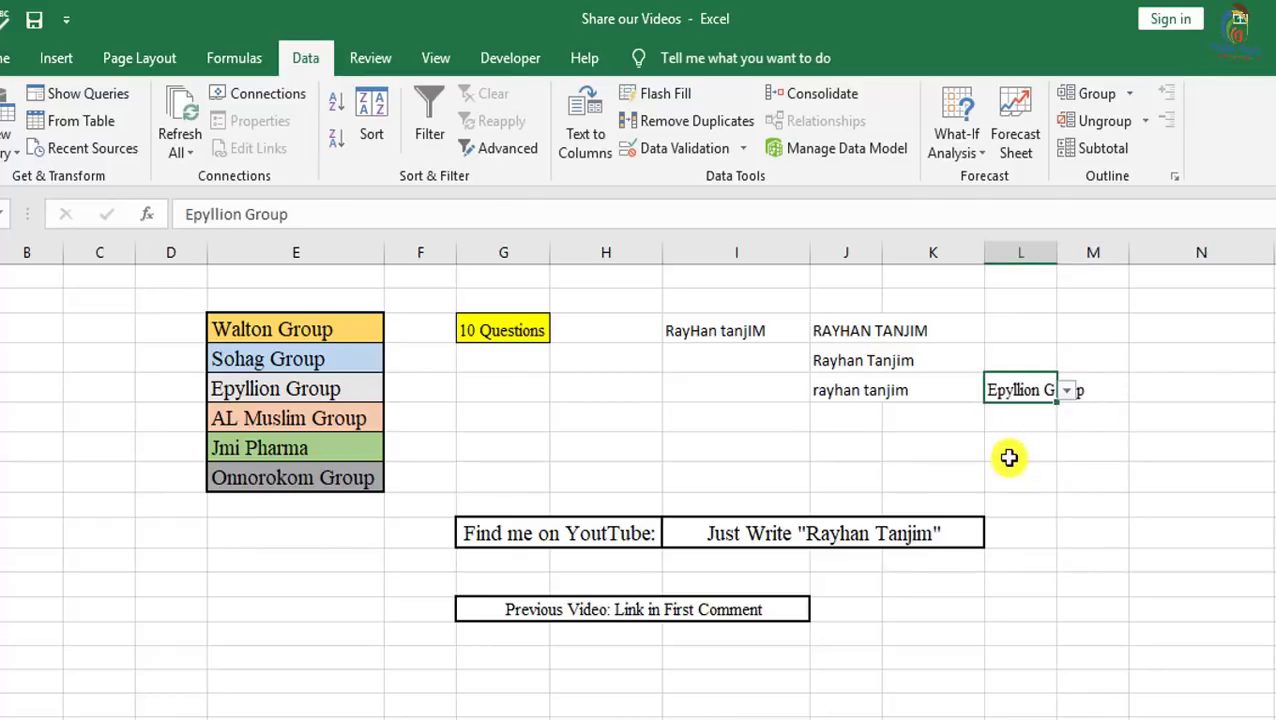
left_click(1066, 420)
left_click(1066, 420)
left_click(1040, 470)
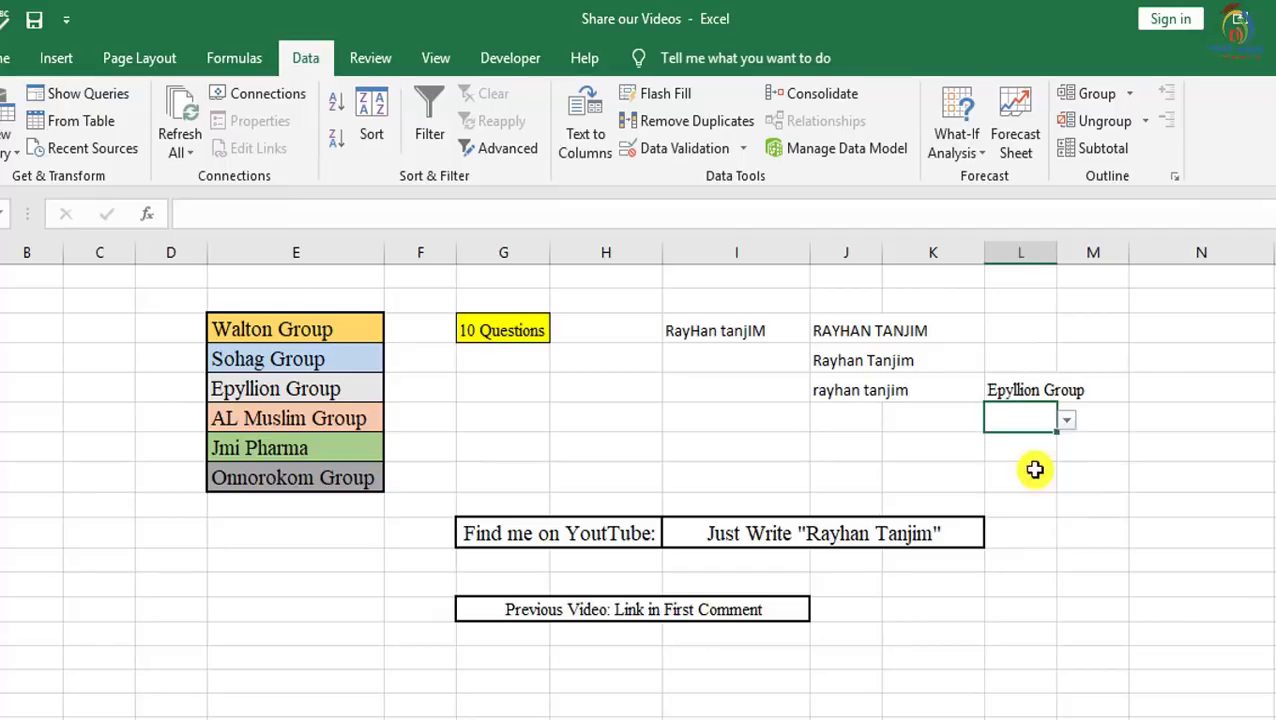
left_click(1165, 446)
left_click(1068, 460)
left_click(1068, 452)
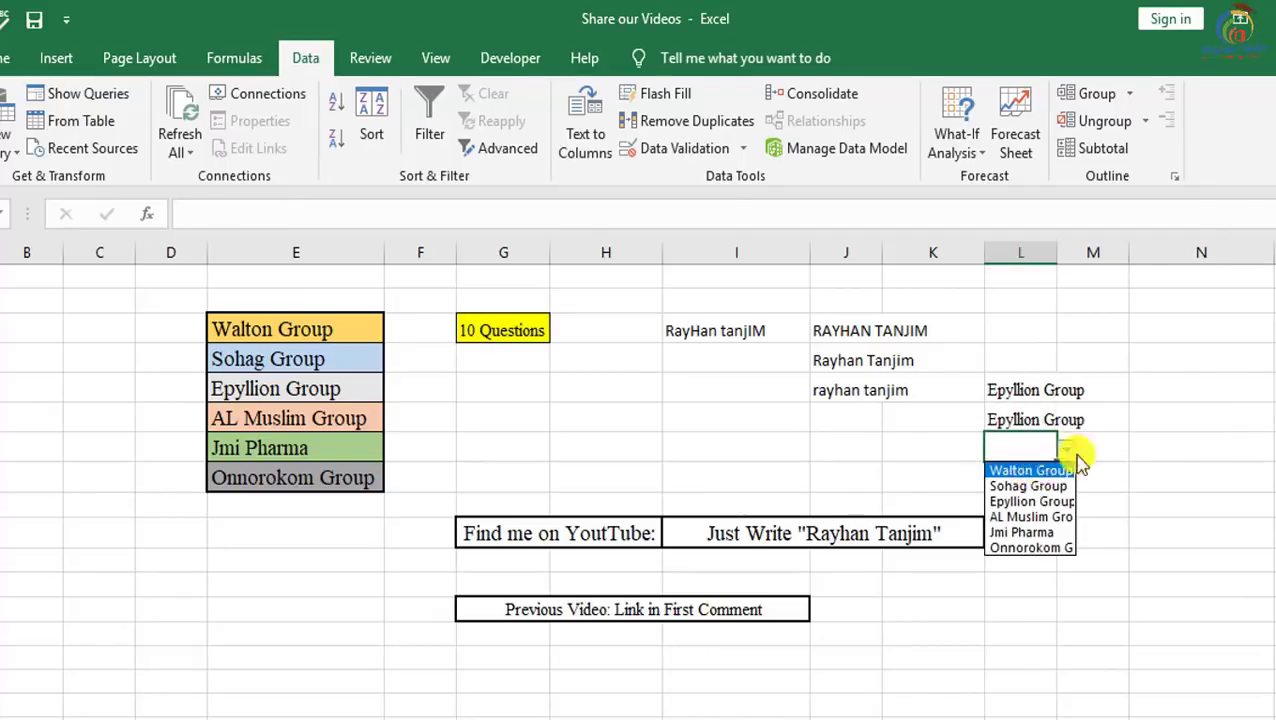
Choose Walton Group in the third dropdown cell, then select an empty cell
left_click(1040, 469)
left_click(1160, 445)
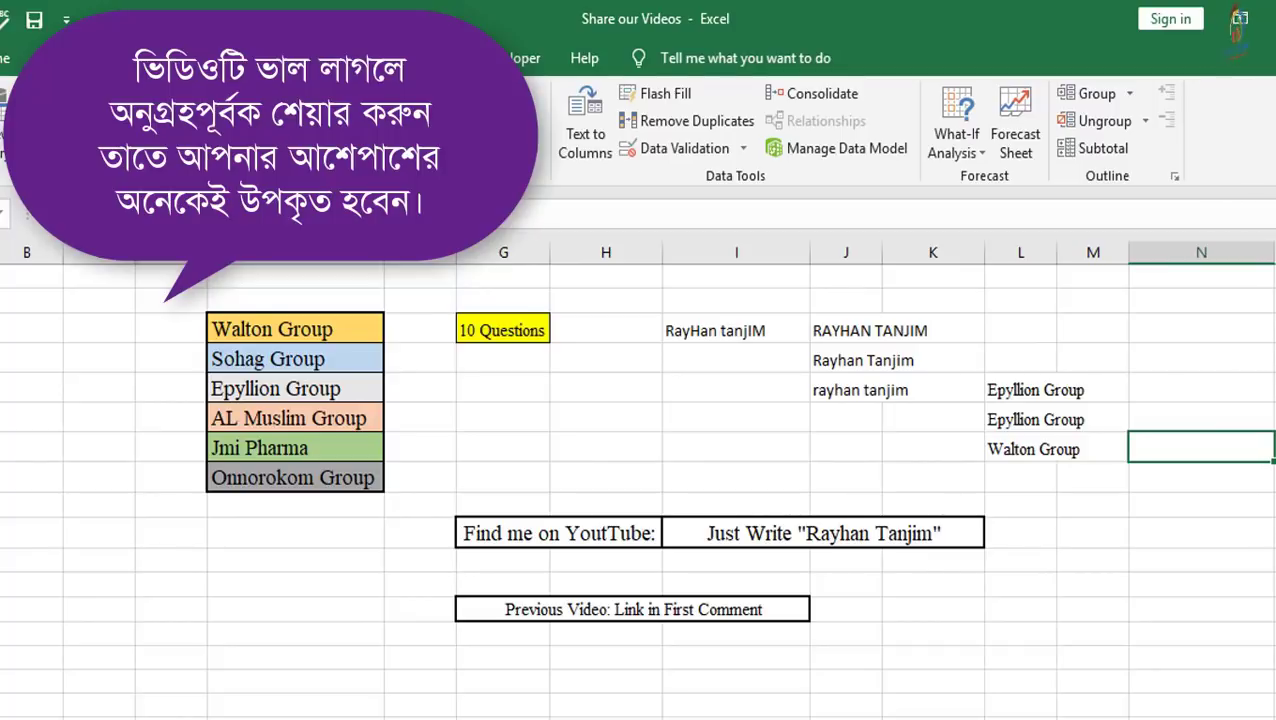
left_click(1220, 497)
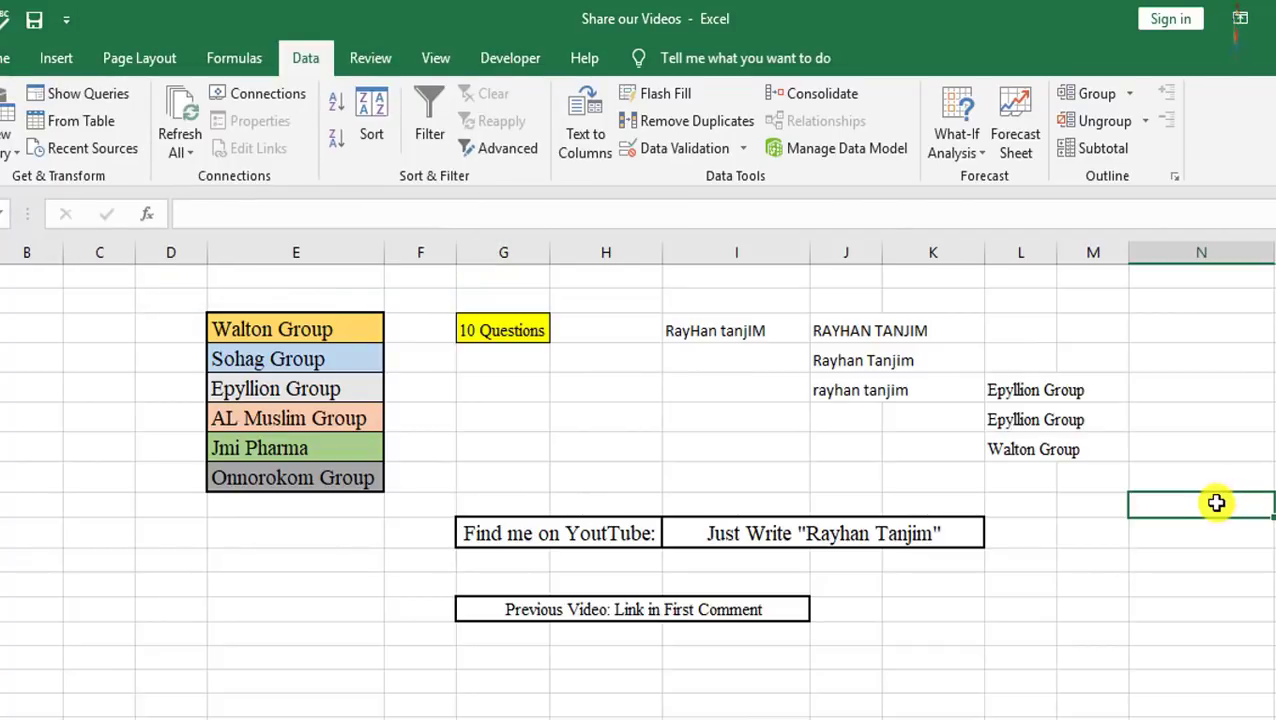
Insert a line break with Alt+Enter in the column I name cell so it spans two lines
left_click(719, 338)
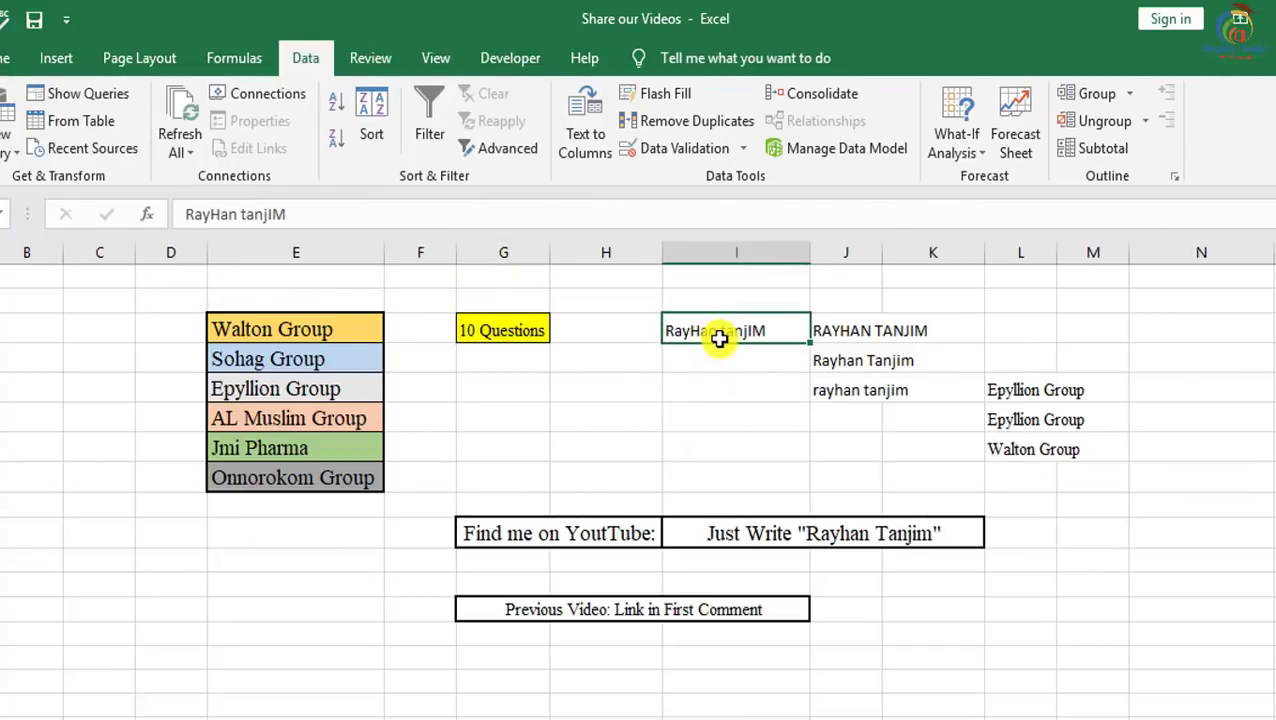
double_click(719, 338)
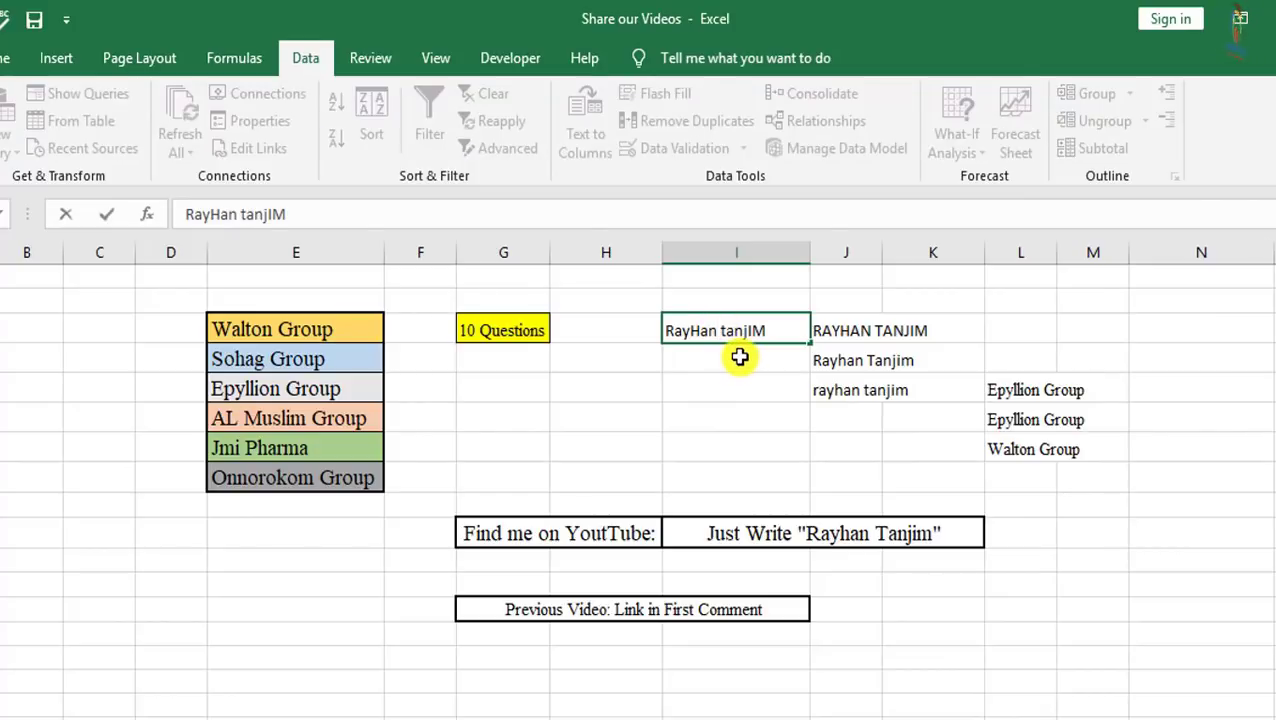
key("alt+Return")
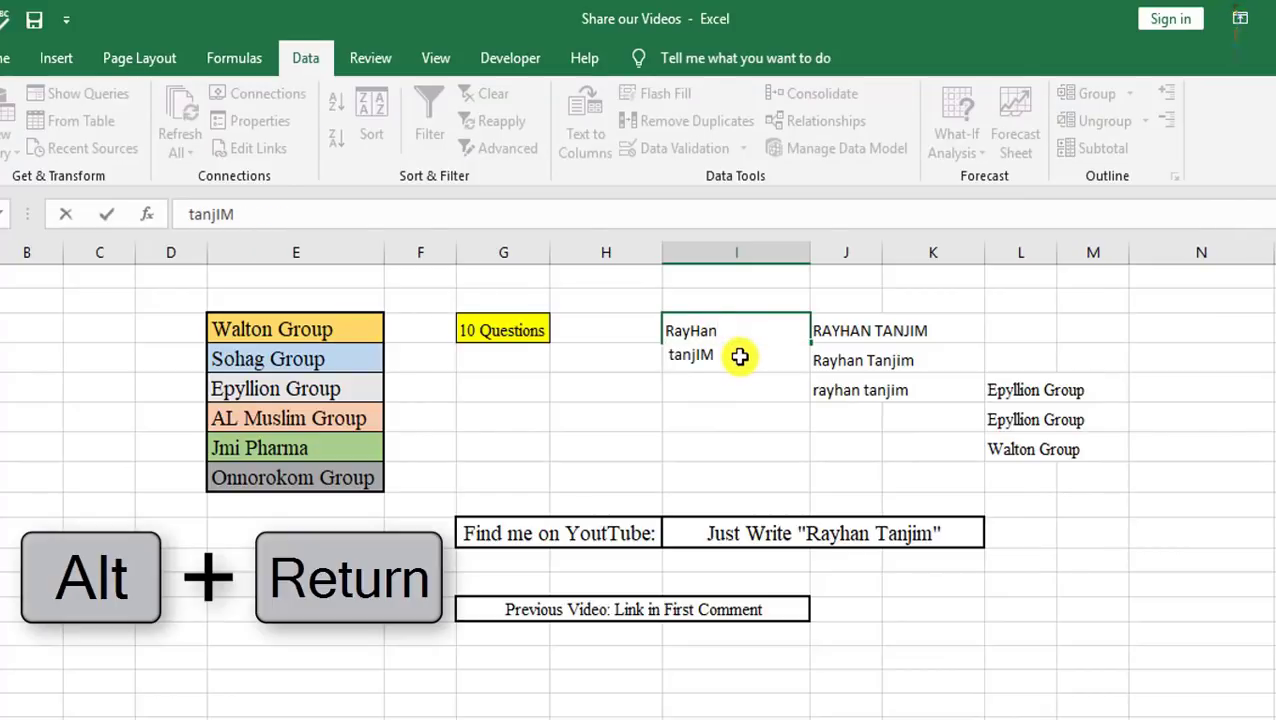
left_click(795, 424)
left_click(720, 339)
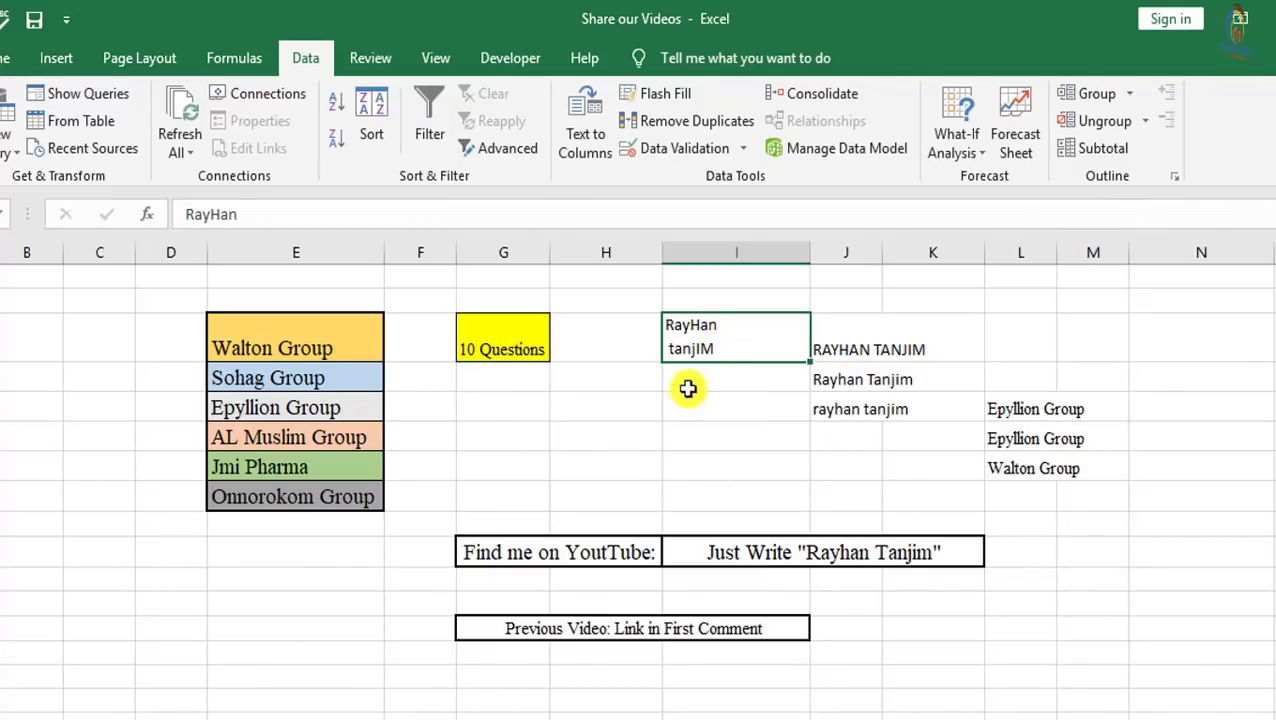
left_click(730, 384)
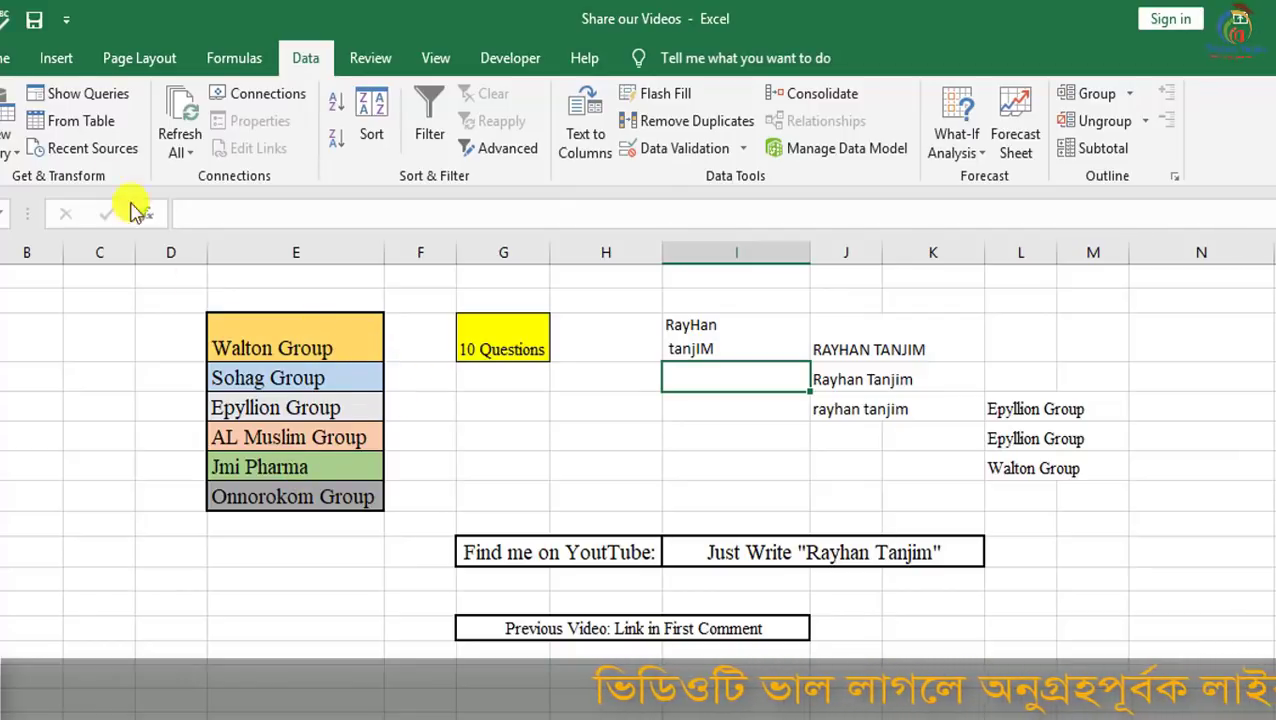
left_click(84, 48)
left_click_drag(319, 280, 352, 413)
key("ctrl+c")
left_click(989, 123)
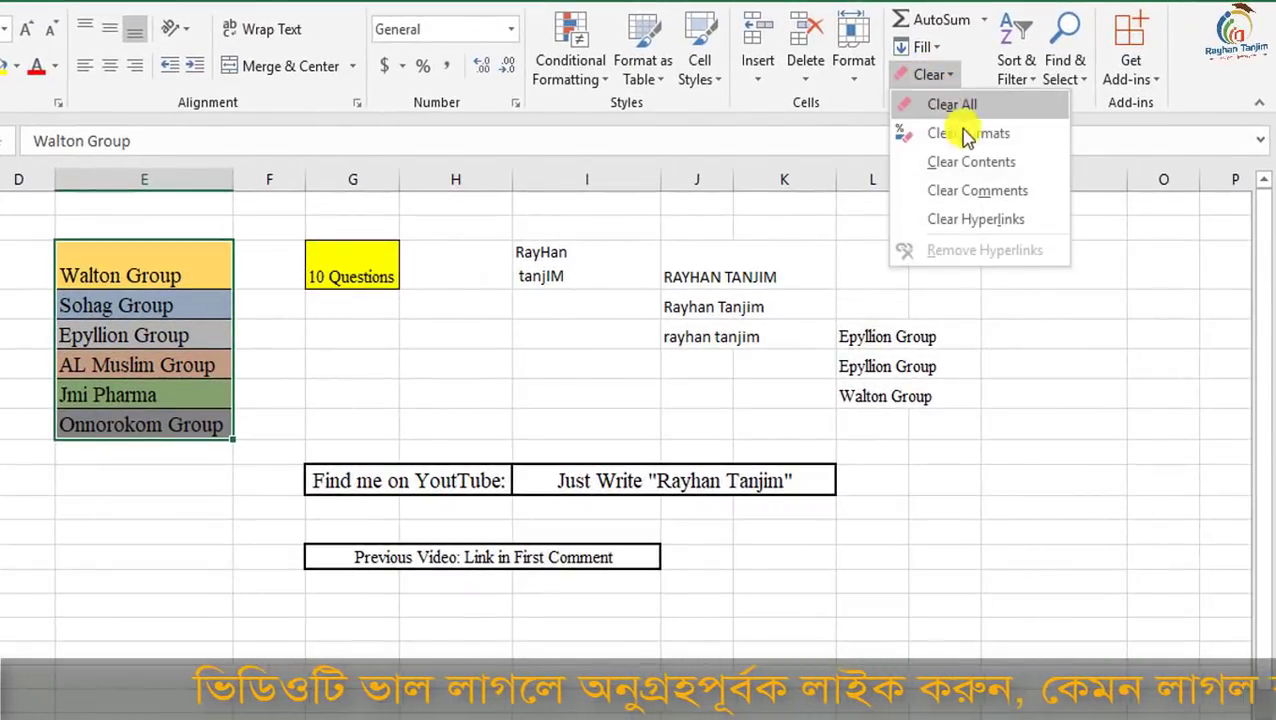
left_click(975, 161)
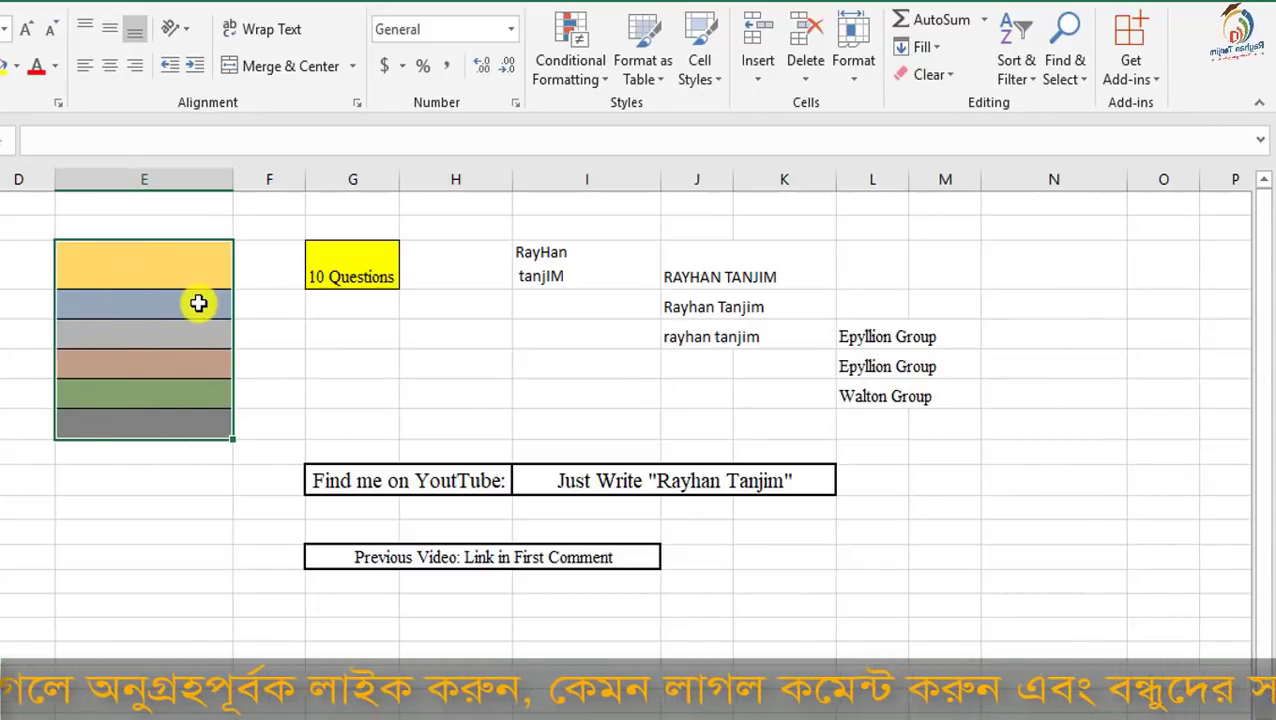
key("ctrl+v")
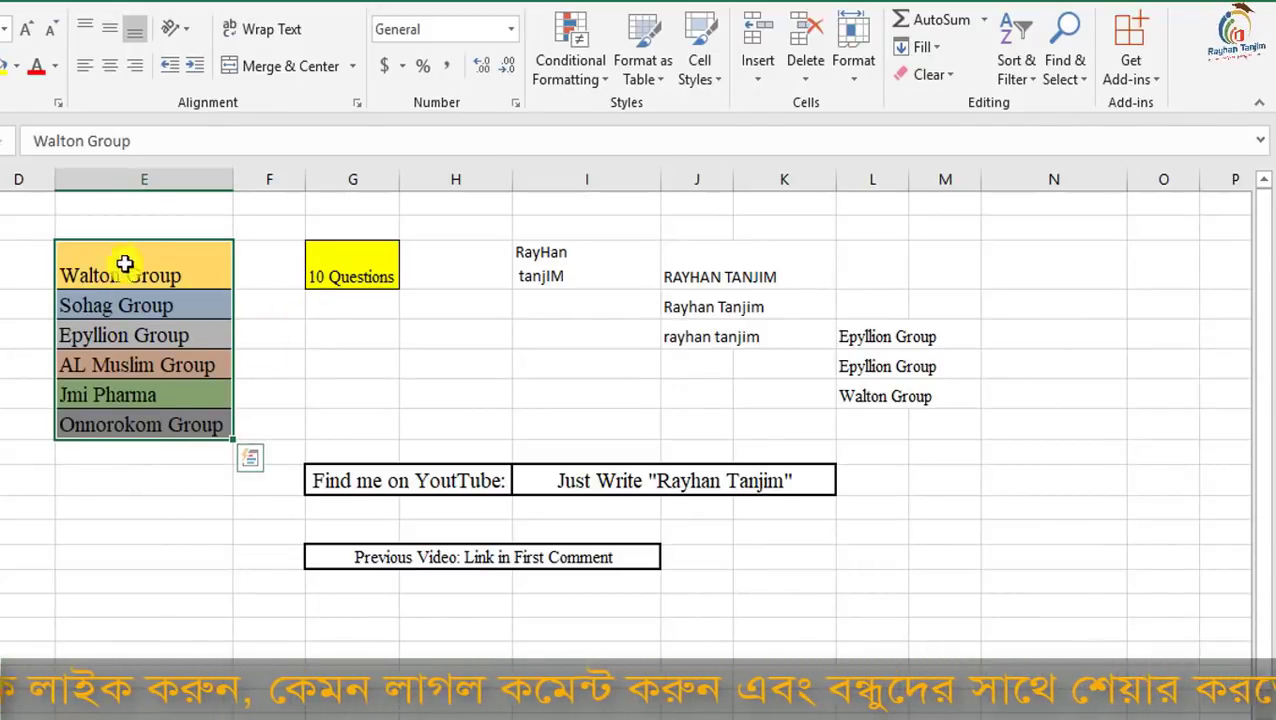
left_click(928, 75)
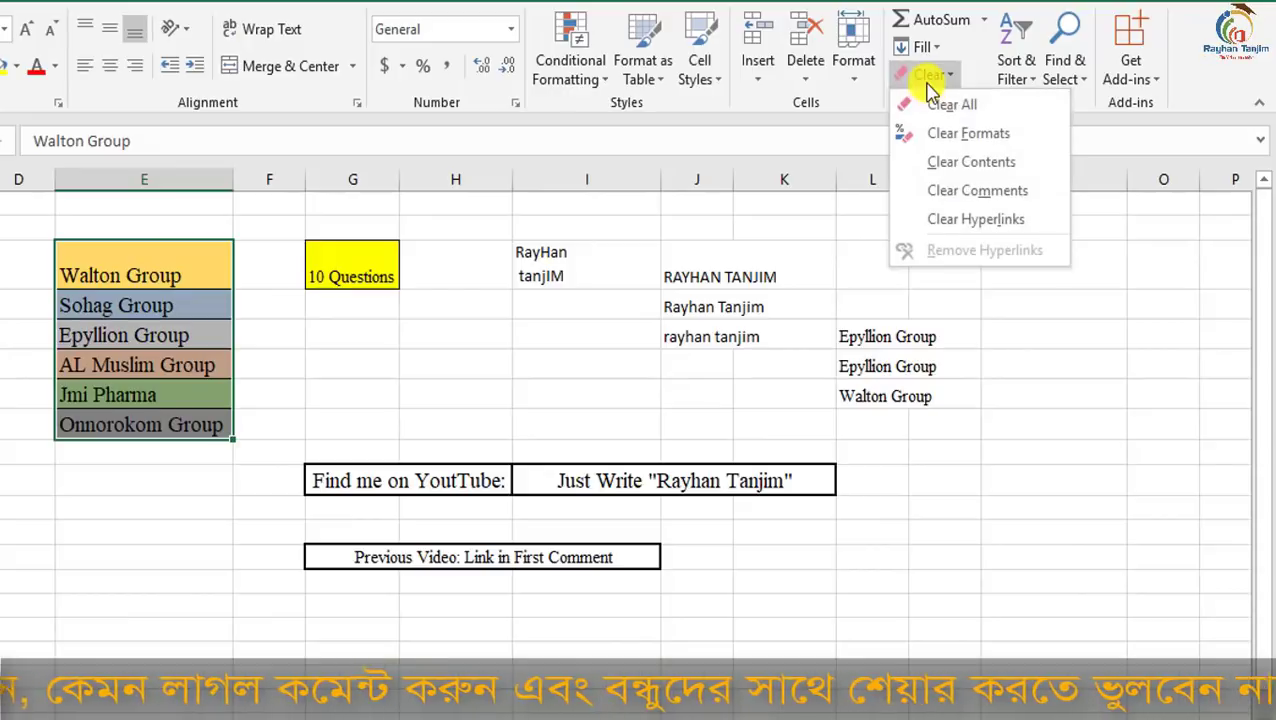
left_click(971, 133)
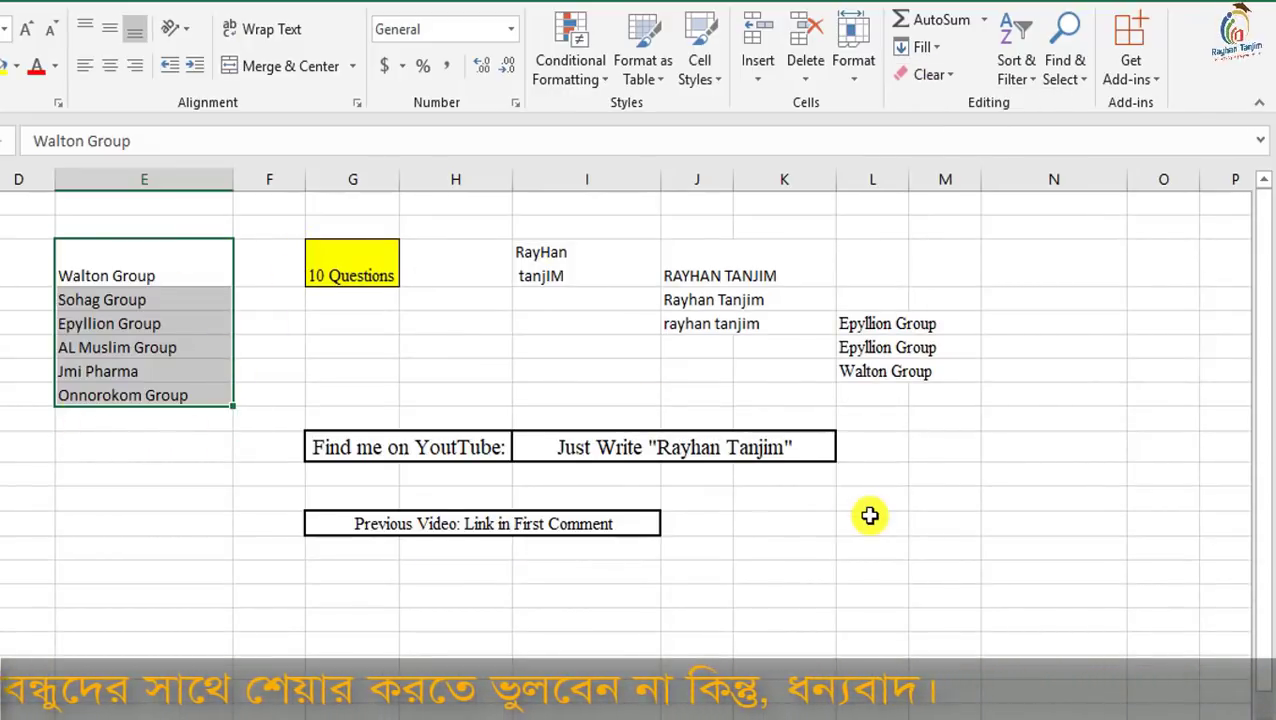
key("ctrl+z")
left_click(538, 398)
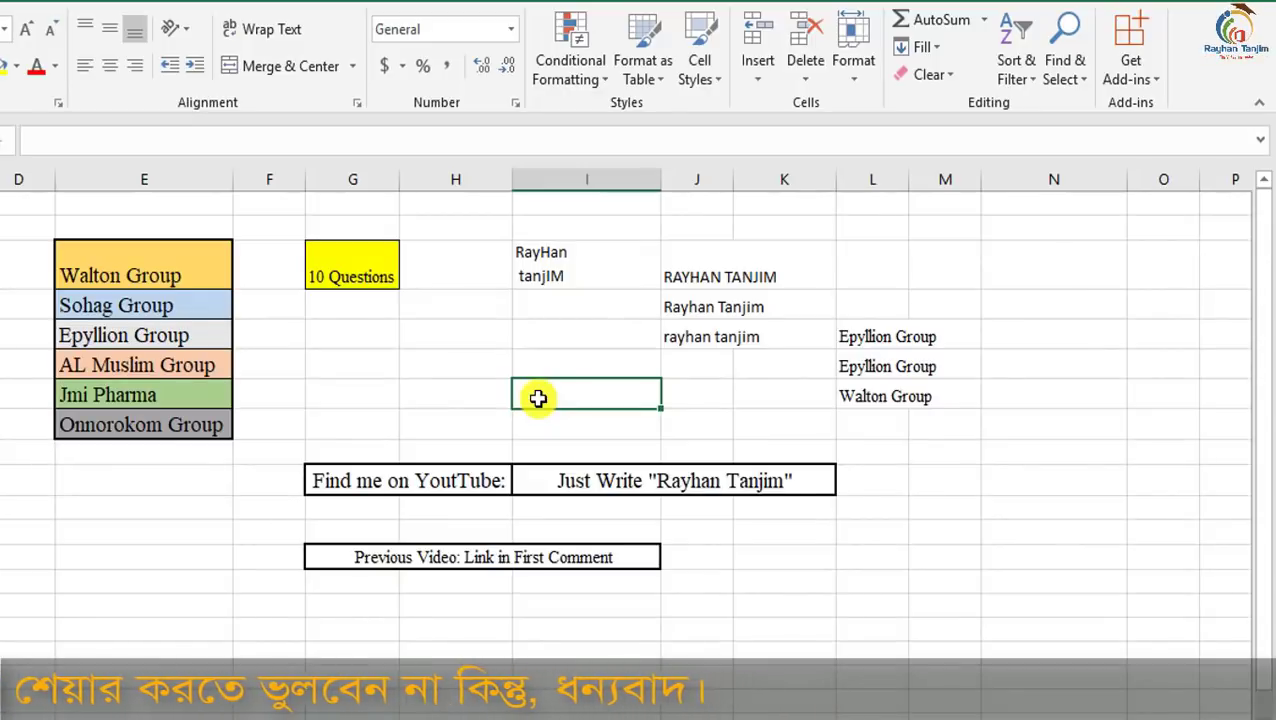